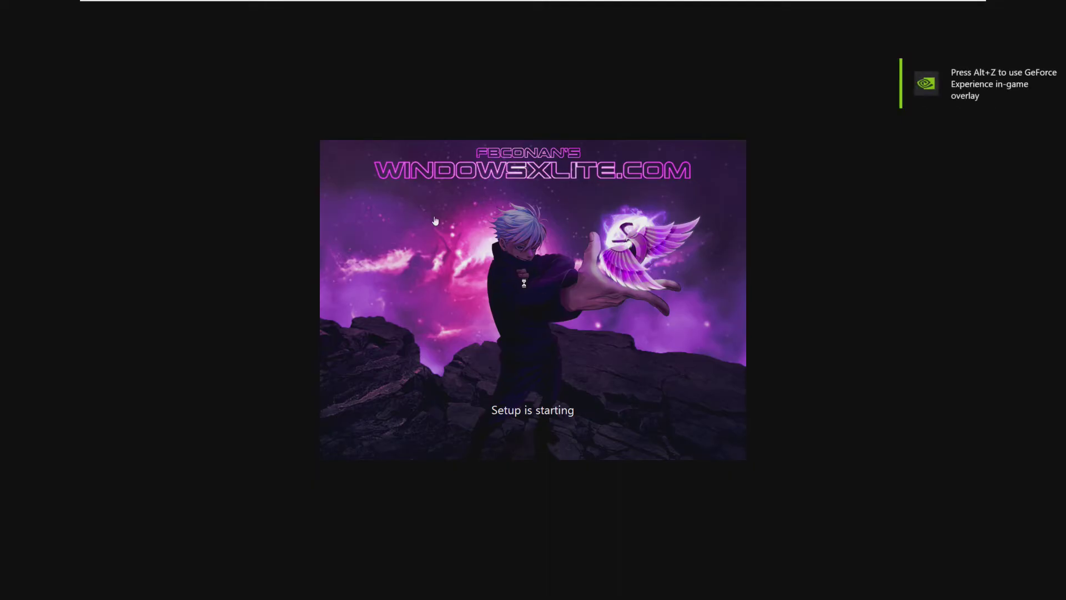
# Toggle Stretch Guest on and back off from the VMware toolbar while the VM boots
pyautogui.click(368, 6)
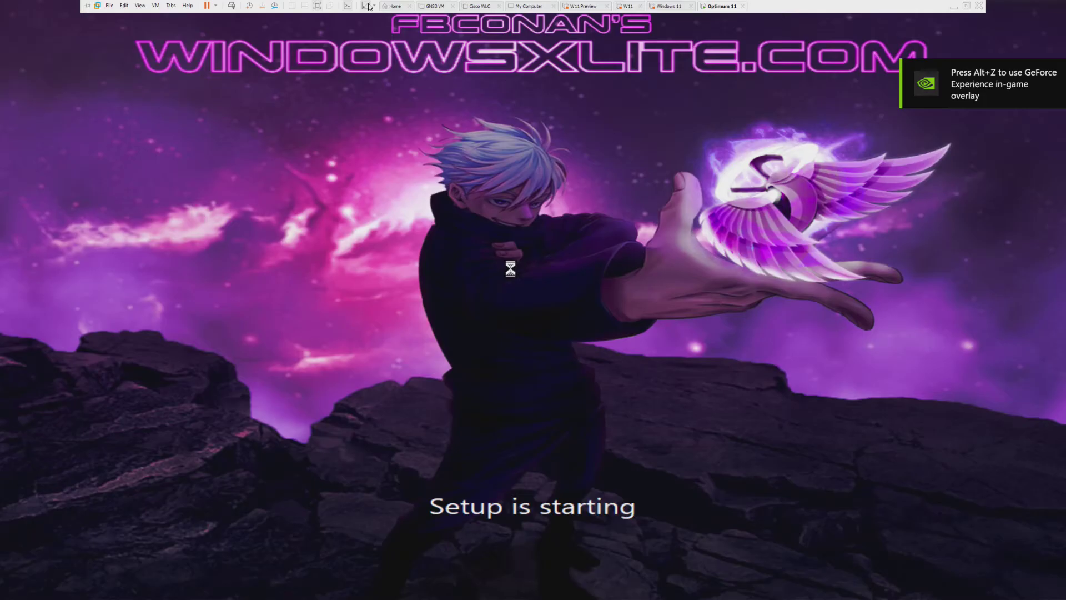
pyautogui.click(369, 7)
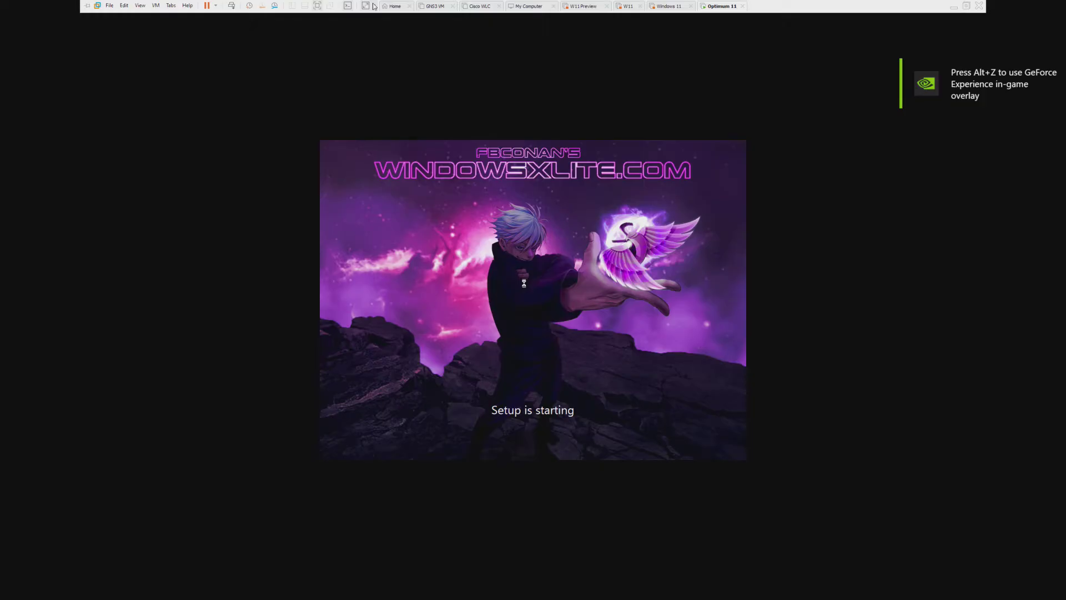
# Stretch the guest display and install the Defender Off edition onto Drive 0 Partition 3
pyautogui.click(373, 6)
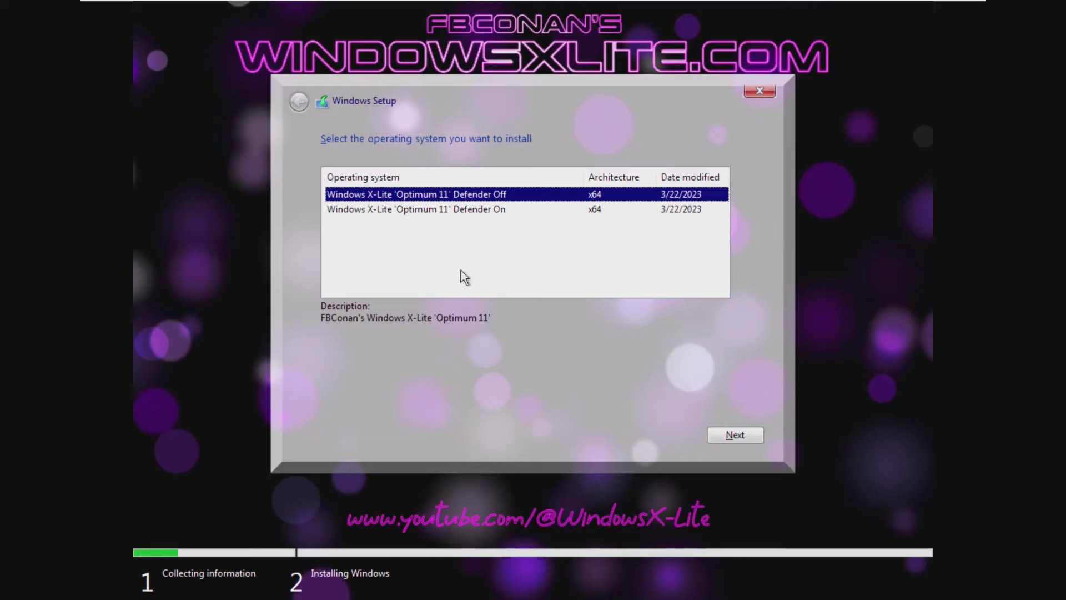
pyautogui.click(732, 434)
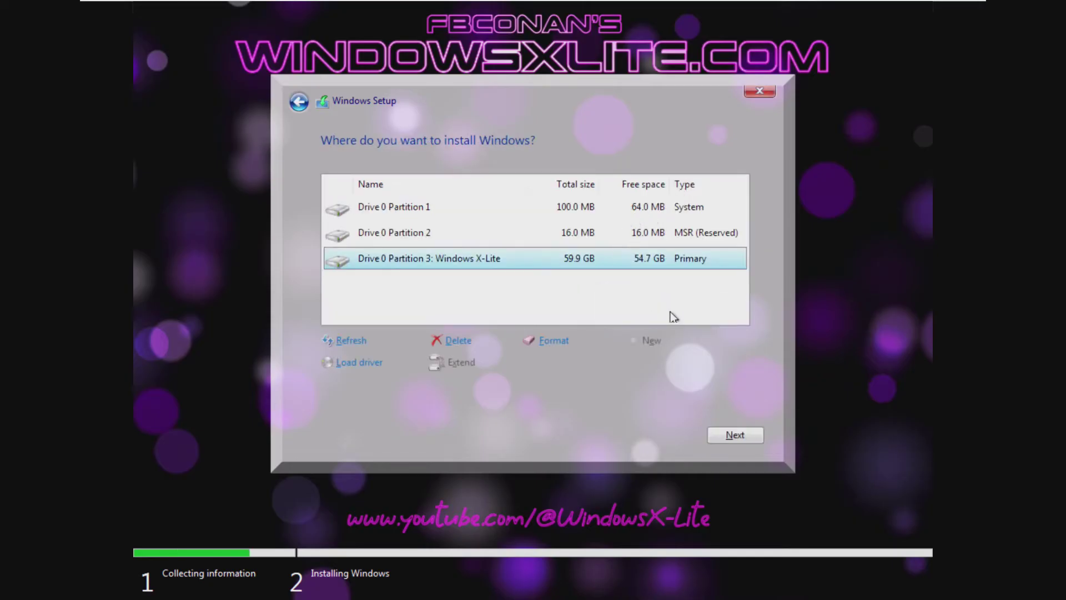
pyautogui.click(736, 435)
pyautogui.click(639, 362)
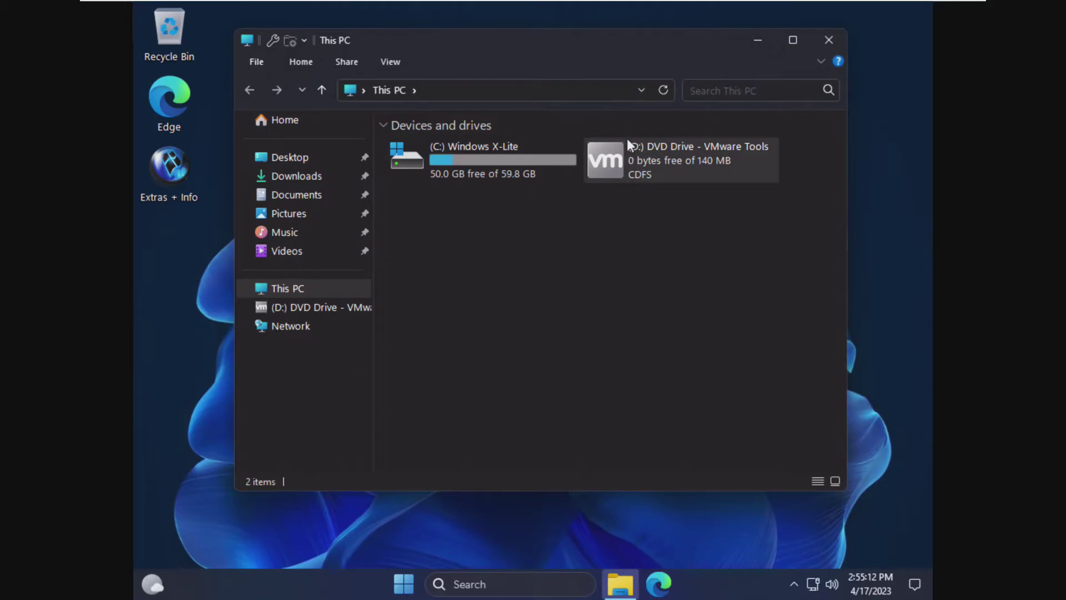
# Install VMware Tools from the DVD drive's setup, decline the restart, and close Explorer
pyautogui.doubleClick(627, 141)
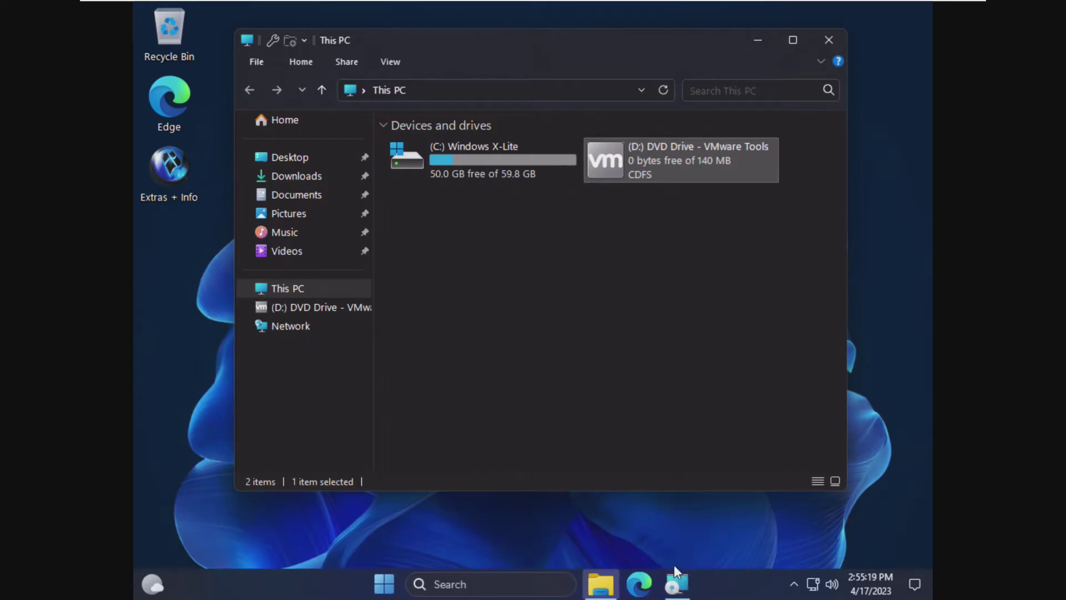
pyautogui.click(625, 418)
pyautogui.click(625, 417)
pyautogui.click(625, 416)
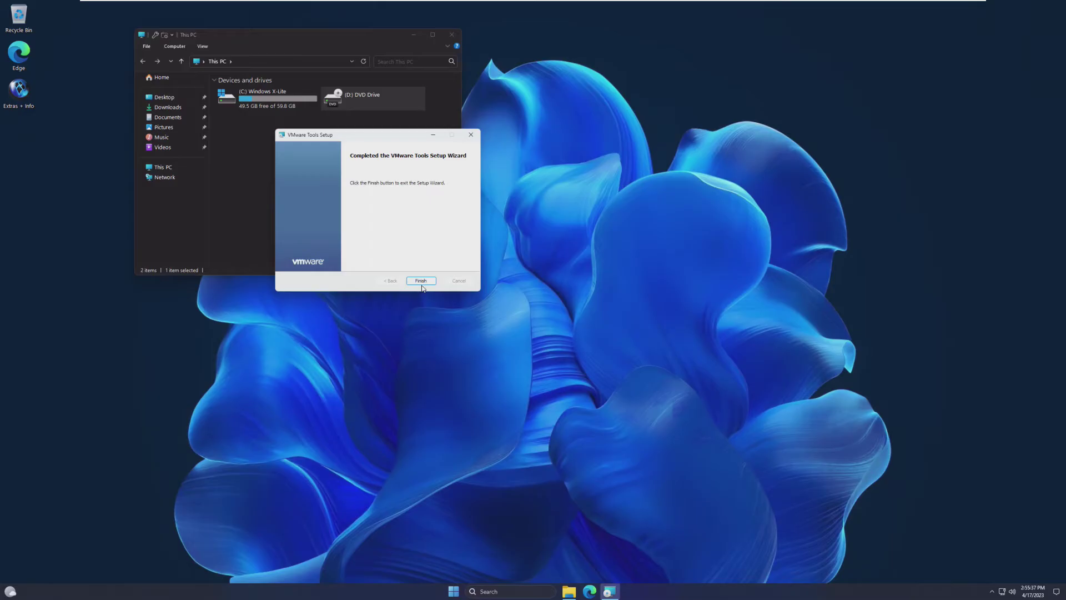
pyautogui.click(432, 281)
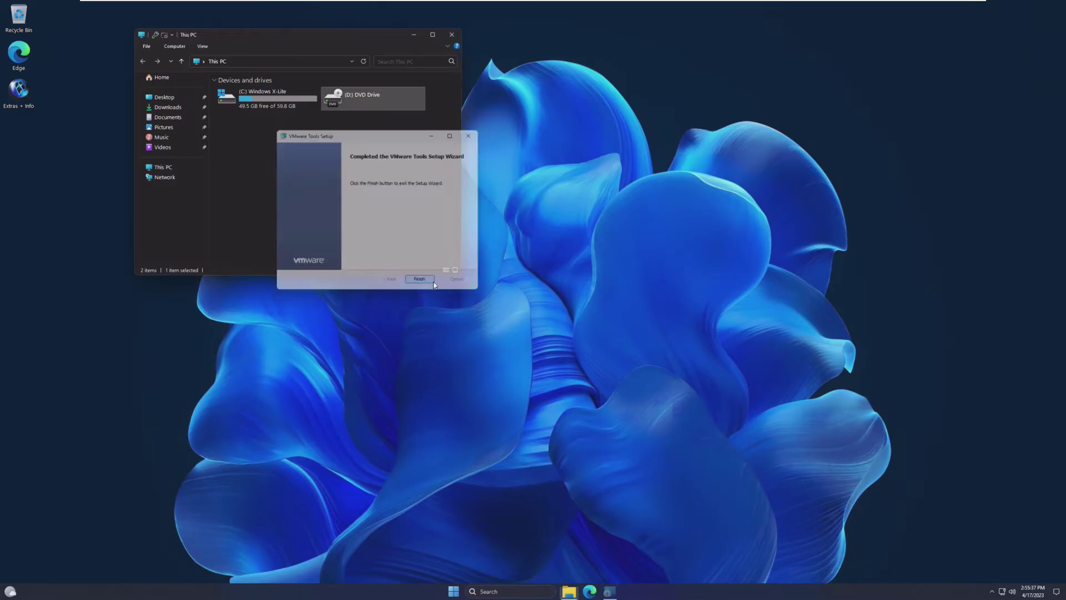
pyautogui.click(582, 311)
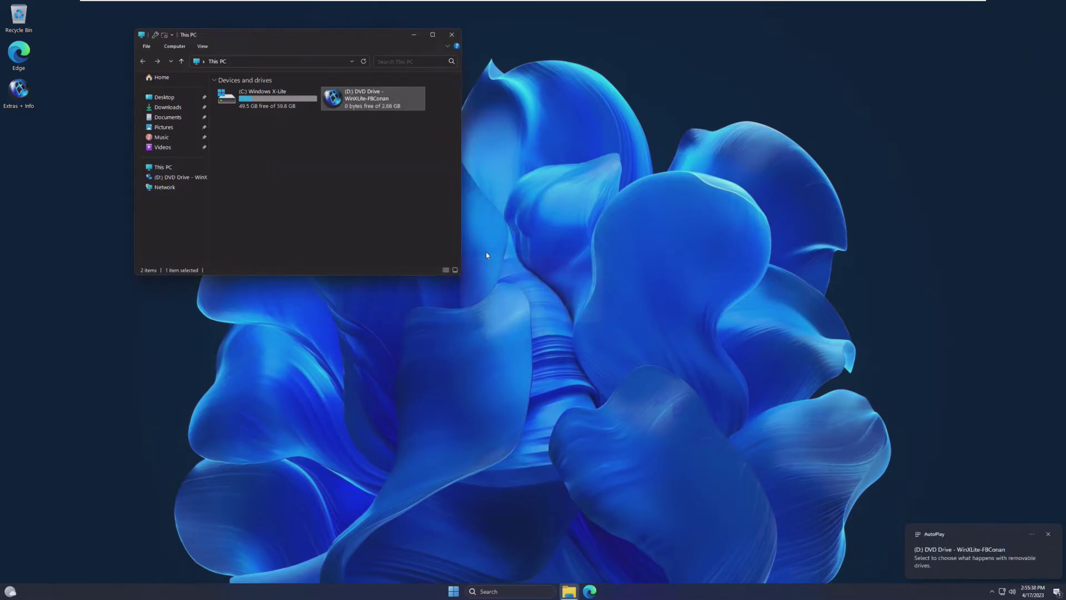
pyautogui.click(453, 37)
pyautogui.moveTo(426, 188); pyautogui.dragTo(674, 412)
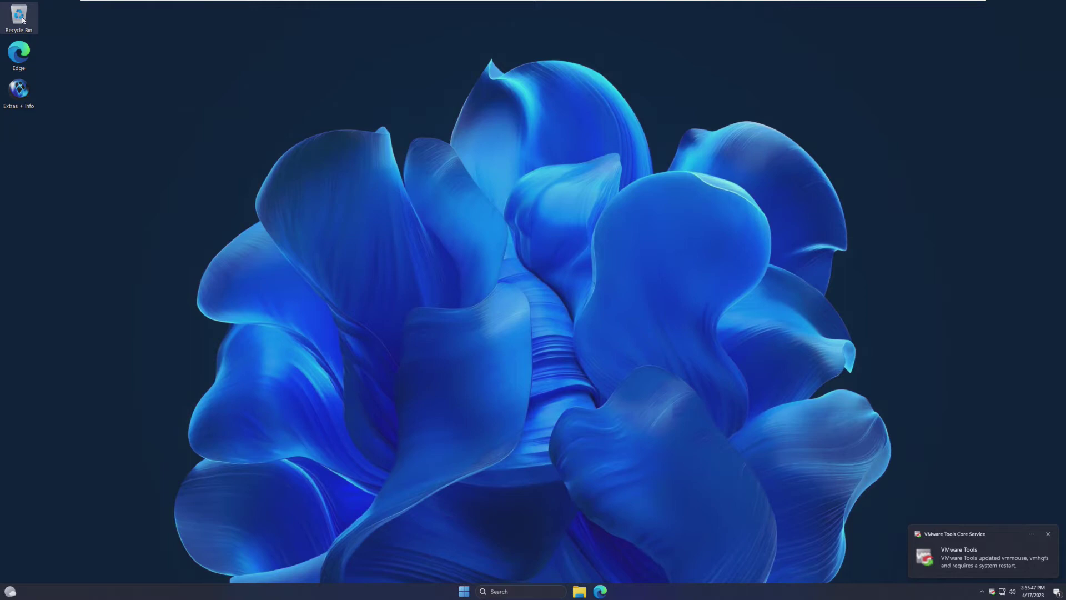
# Open and dismiss the desktop context menu, then drag-select the desktop icons
pyautogui.rightClick(801, 253)
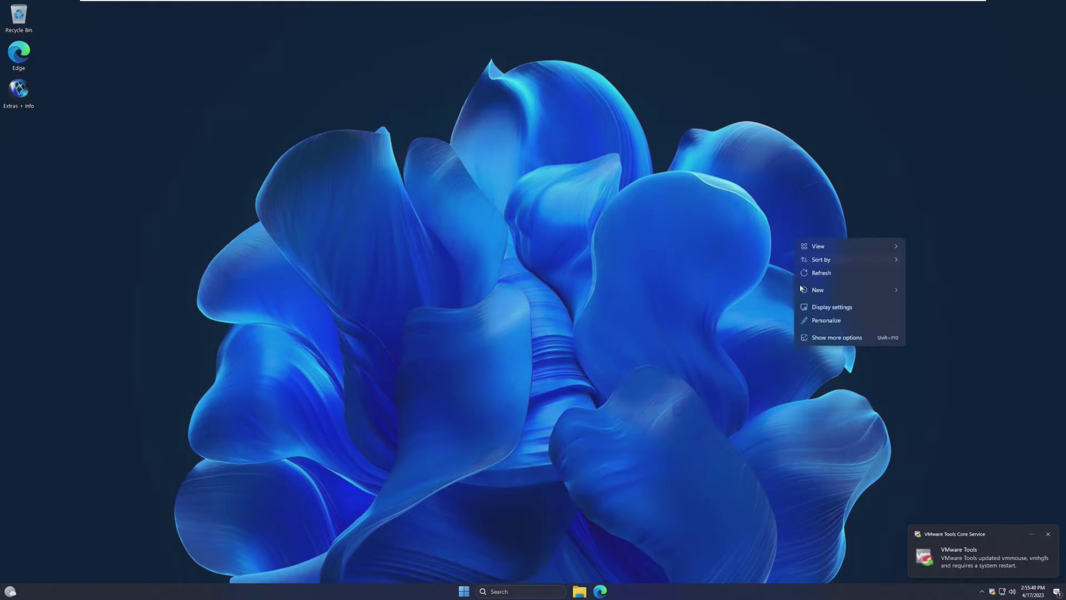
pyautogui.click(641, 283)
pyautogui.moveTo(1028, 93); pyautogui.dragTo(506, 442)
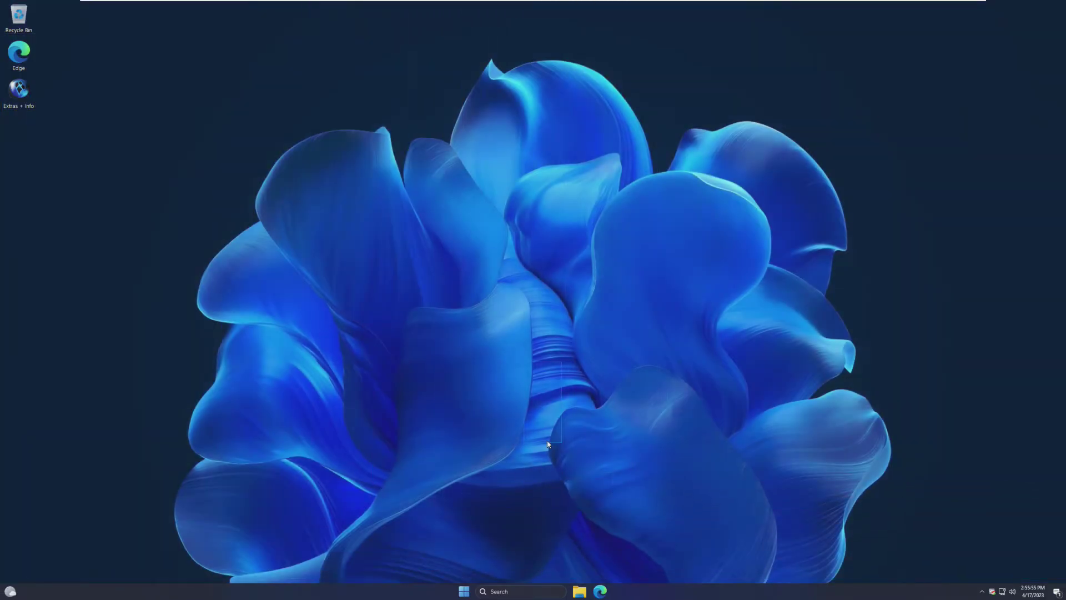
pyautogui.moveTo(524, 391); pyautogui.dragTo(32, 592)
# Open and close the Widgets panel, then the Start menu
pyautogui.click(11, 592)
pyautogui.click(13, 594)
pyautogui.click(464, 591)
pyautogui.click(467, 591)
# Open and close File Explorer, then show and hide the hidden tray icons
pyautogui.click(580, 592)
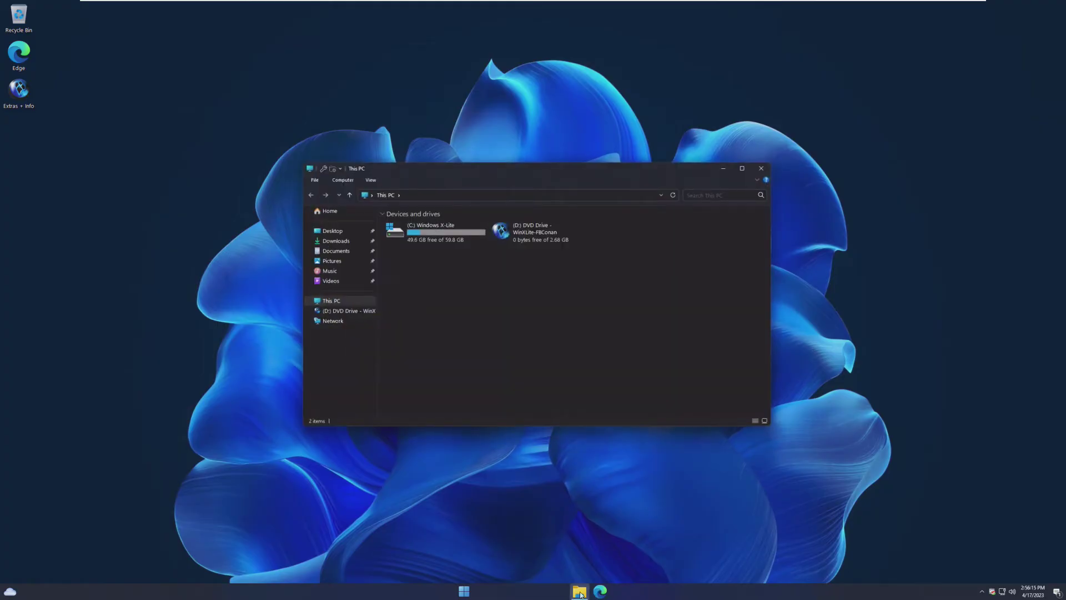
pyautogui.click(760, 169)
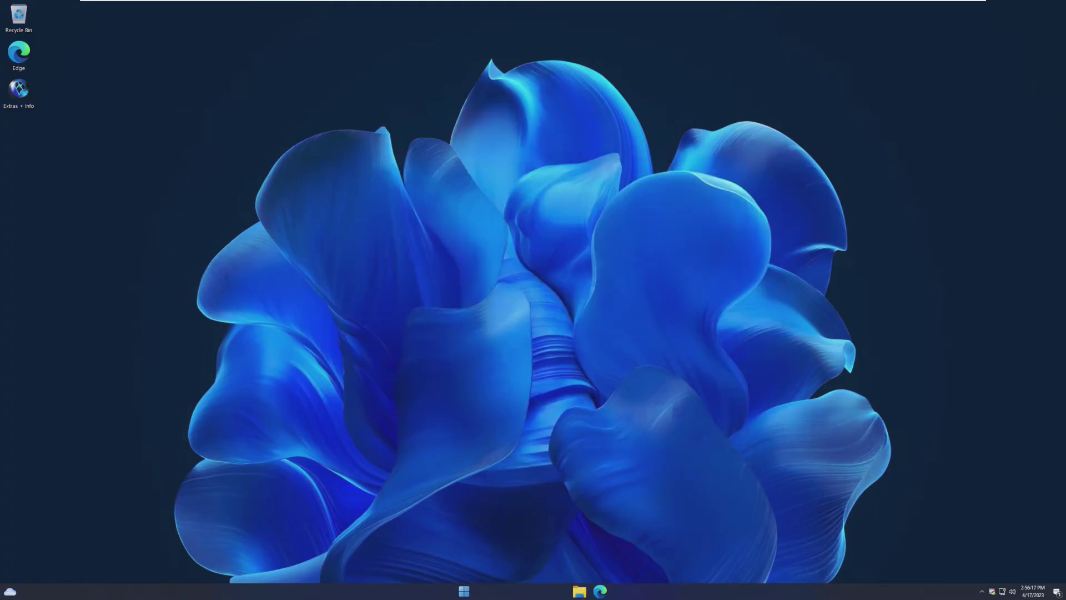
pyautogui.click(983, 592)
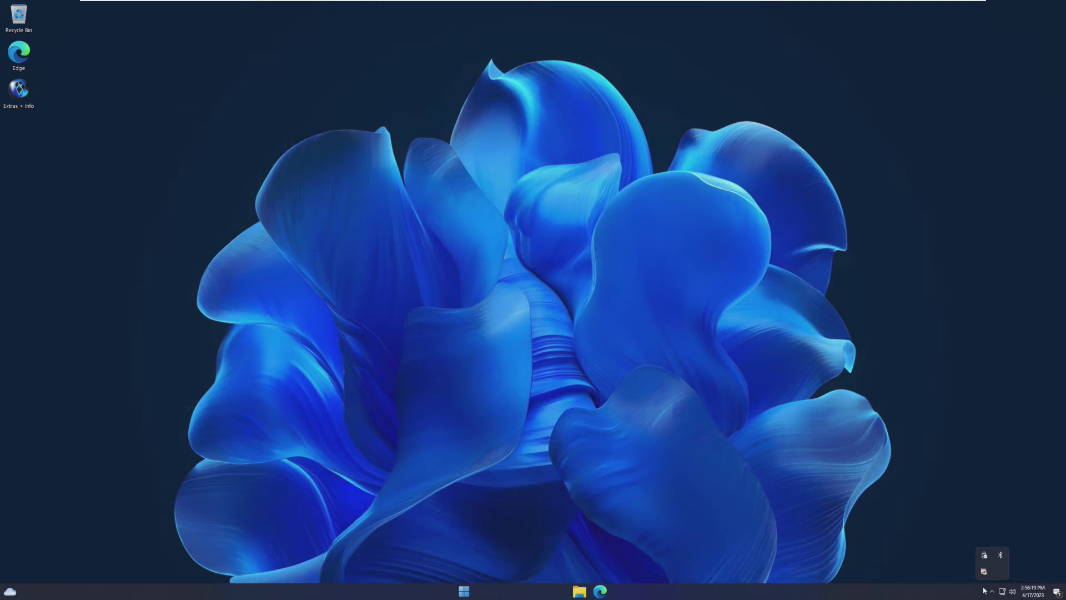
pyautogui.click(985, 592)
# Open Quick Settings, then open and close the Notification Center several times
pyautogui.click(1002, 592)
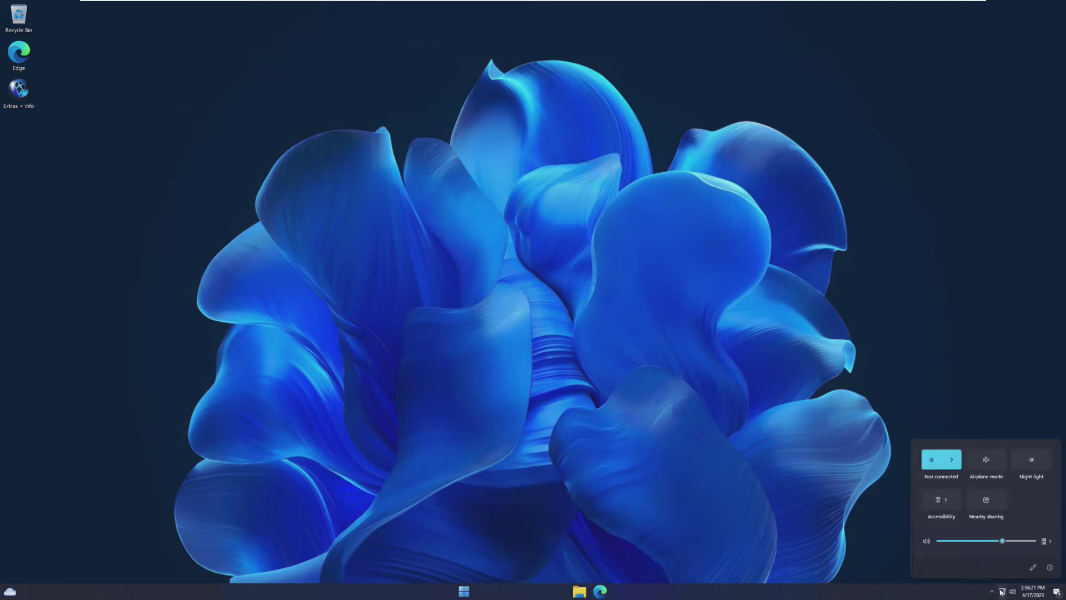
pyautogui.click(1036, 593)
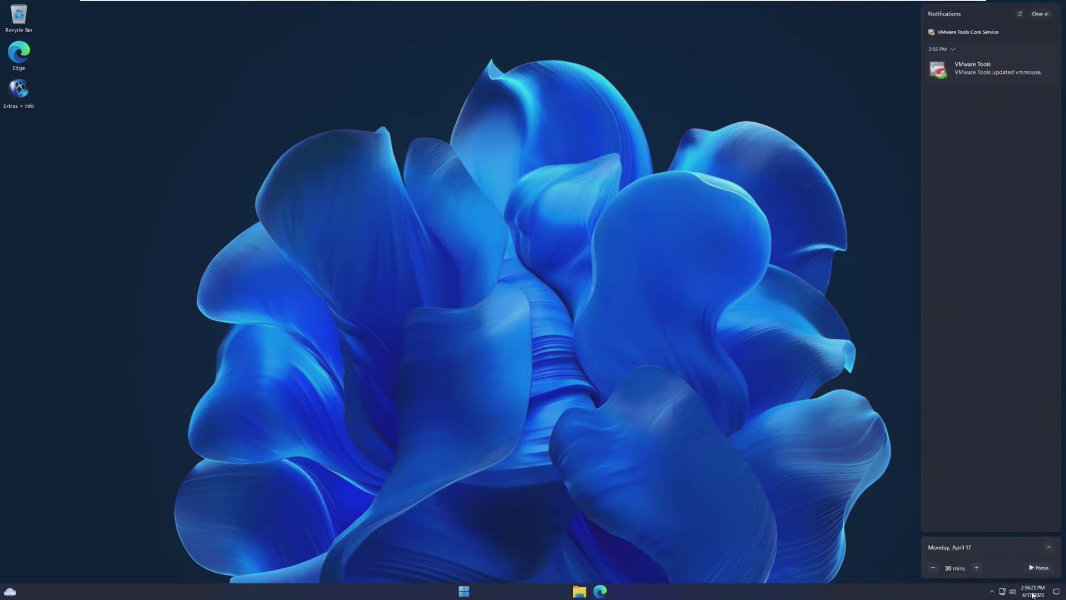
pyautogui.click(1032, 592)
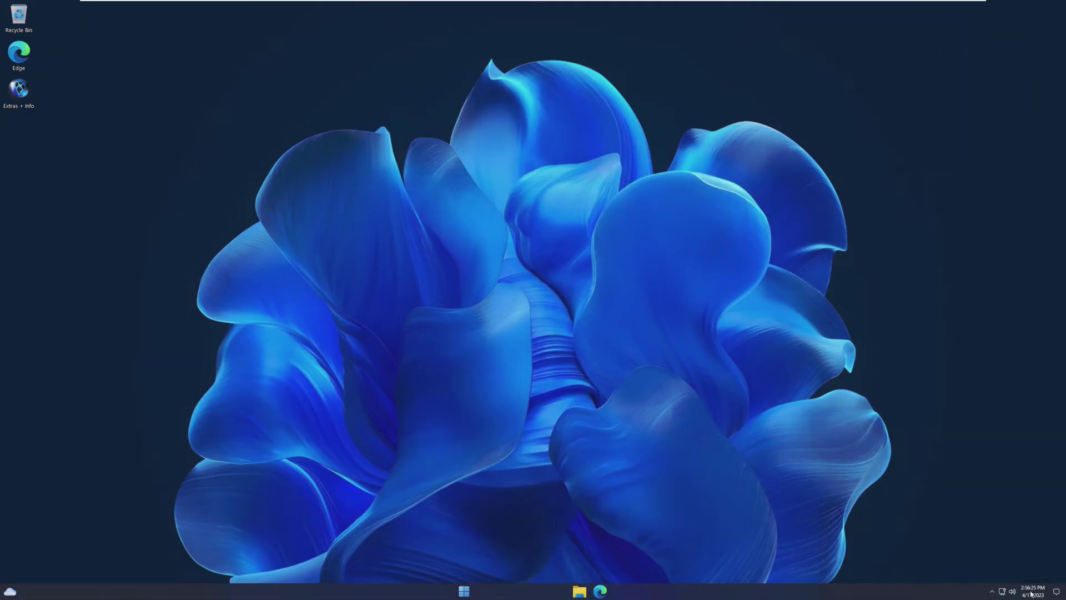
pyautogui.click(1033, 593)
pyautogui.click(1057, 594)
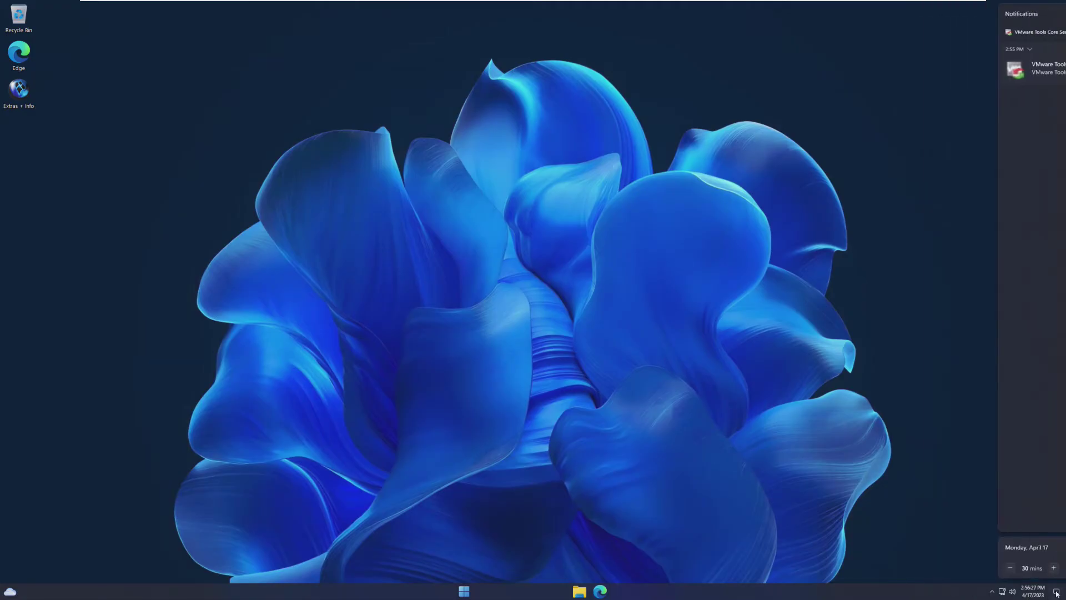
pyautogui.click(1057, 593)
pyautogui.click(1057, 593)
# Browse the Start menu's full program list, expanding the Apps, Accessibility and Startup folders
pyautogui.click(464, 592)
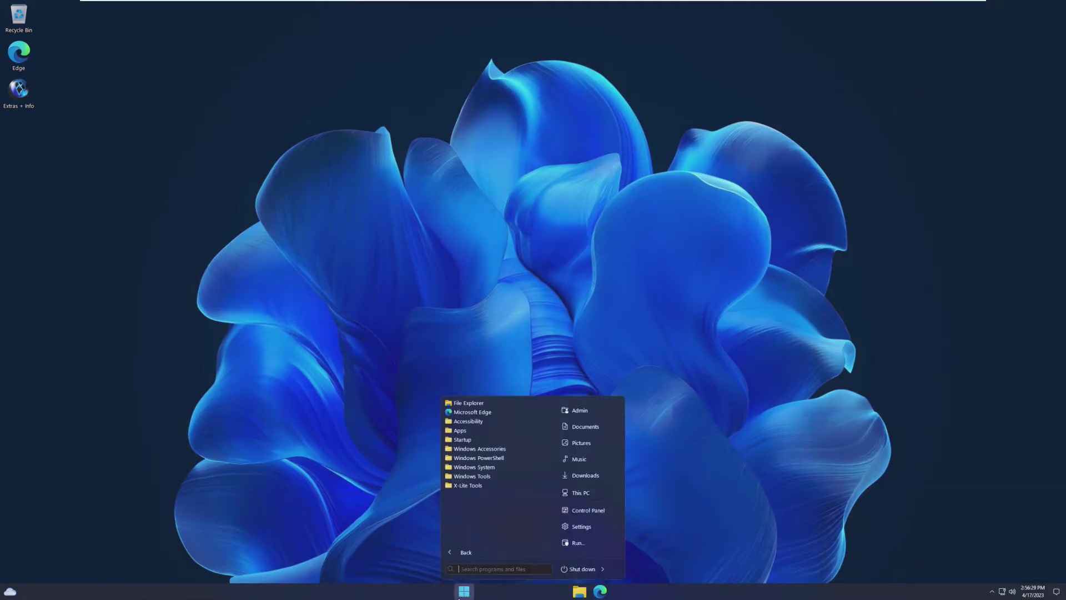
pyautogui.click(482, 550)
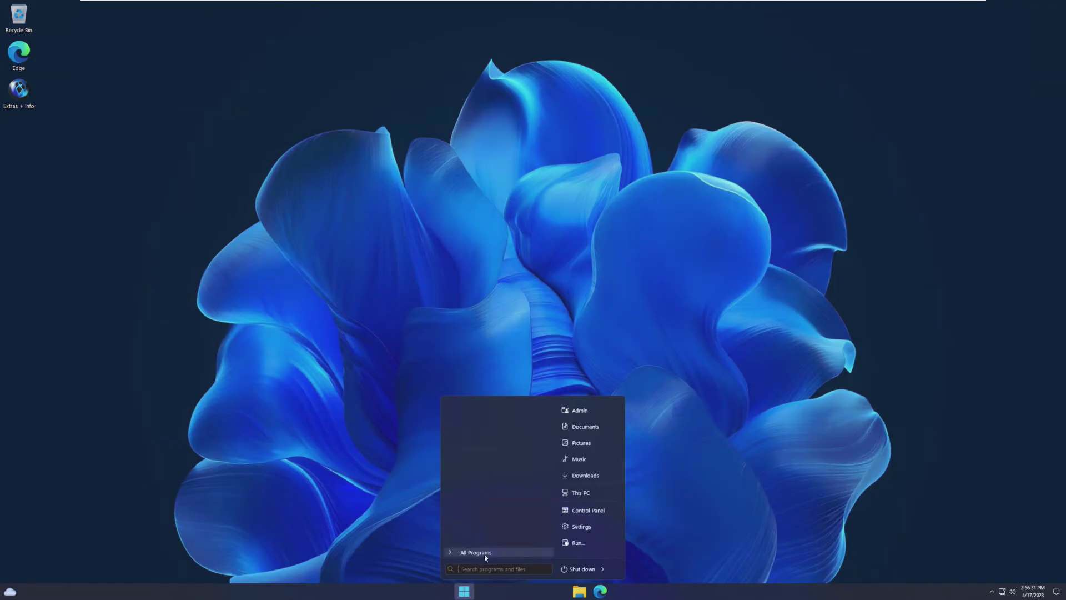
pyautogui.click(486, 555)
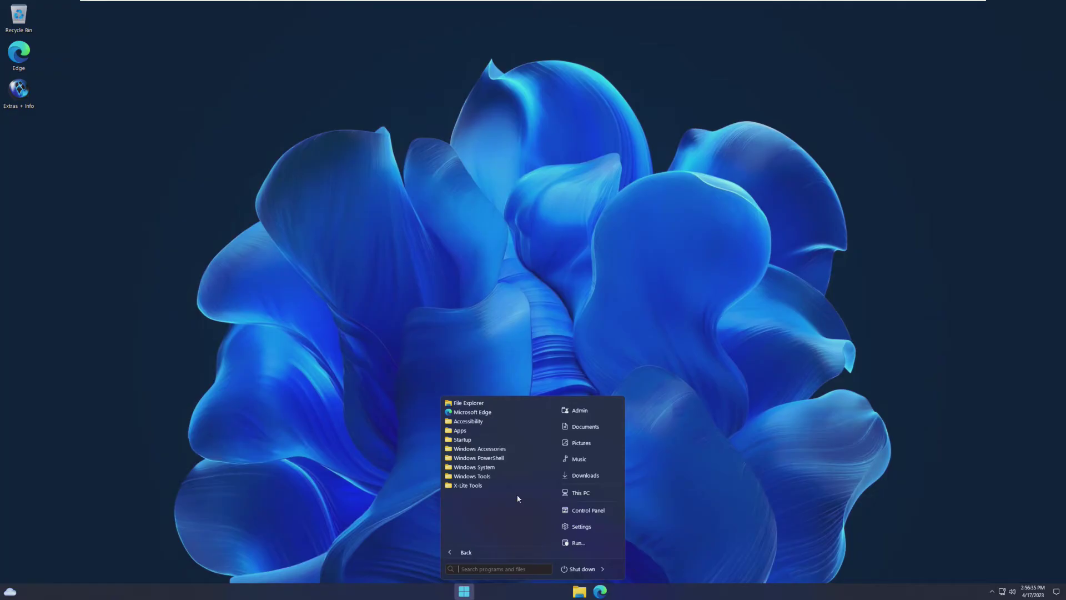
pyautogui.click(693, 305)
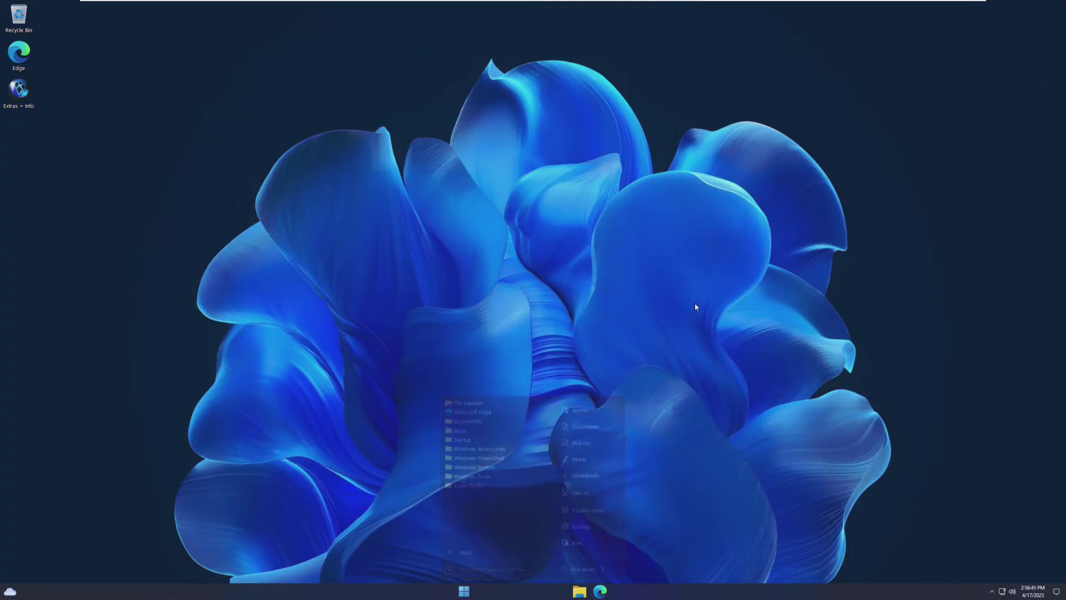
pyautogui.click(465, 591)
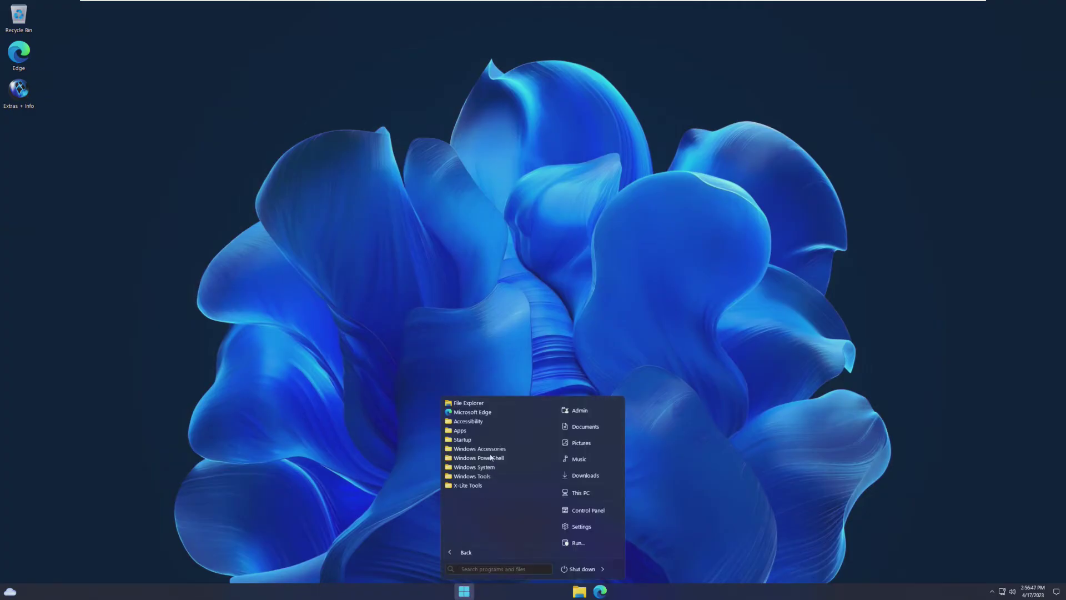
pyautogui.click(466, 430)
pyautogui.click(470, 422)
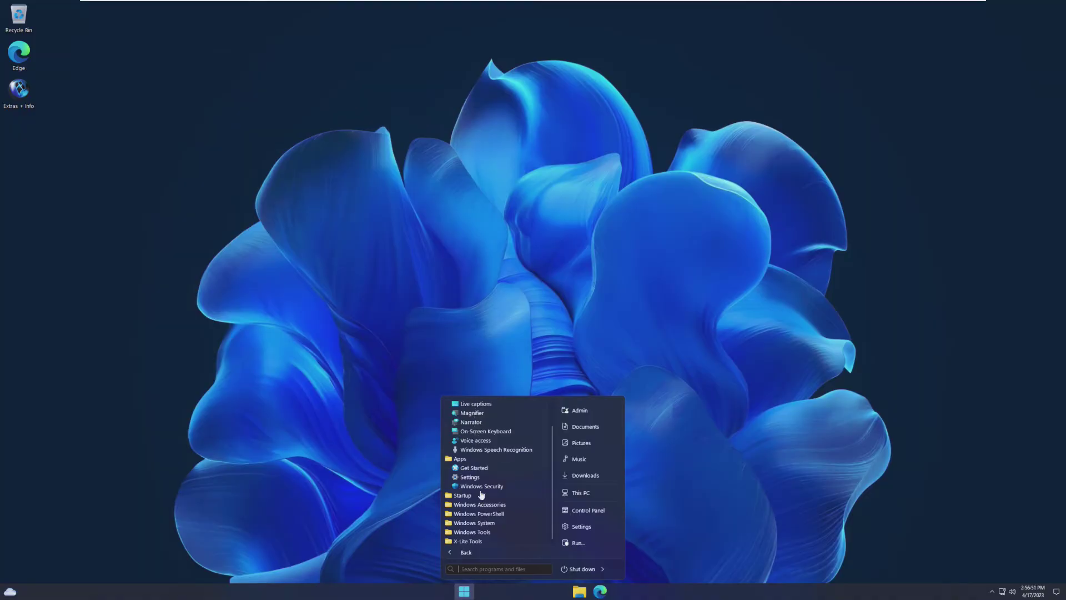
pyautogui.scroll(-1, 475, 456)
pyautogui.click(474, 493)
pyautogui.click(473, 496)
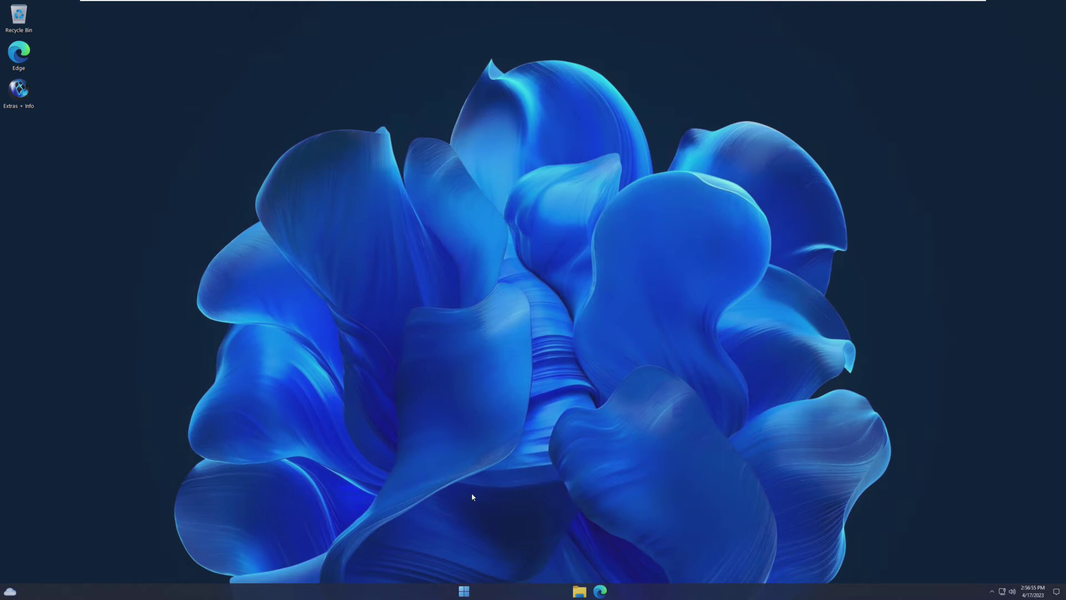
# Expand the Accessories, PowerShell, System and Tools folders; launch and cancel Windows Memory Diagnostic
pyautogui.click(463, 591)
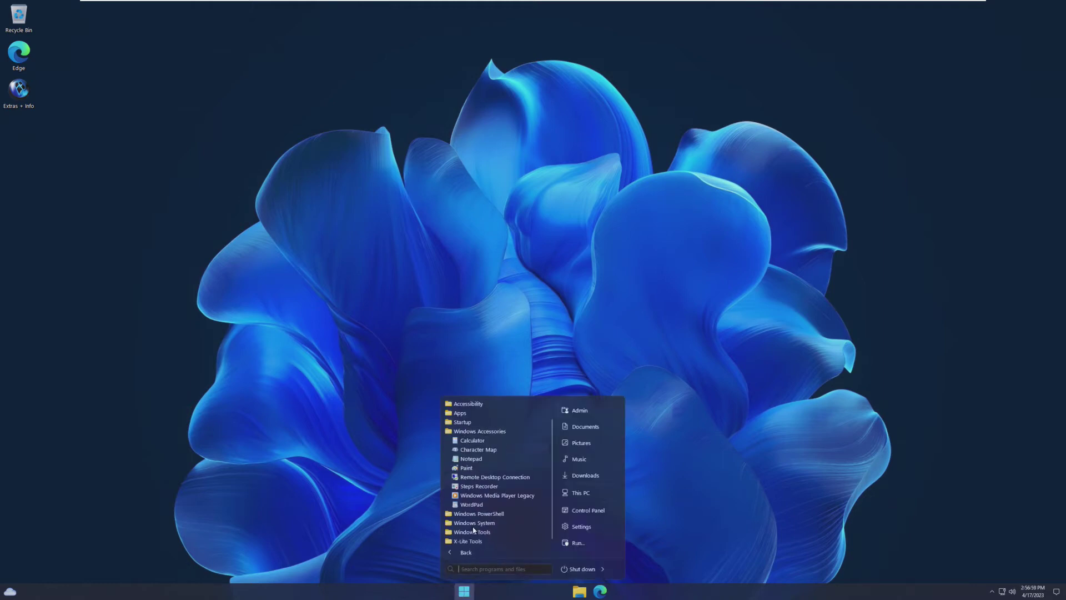
pyautogui.click(472, 531)
pyautogui.click(472, 522)
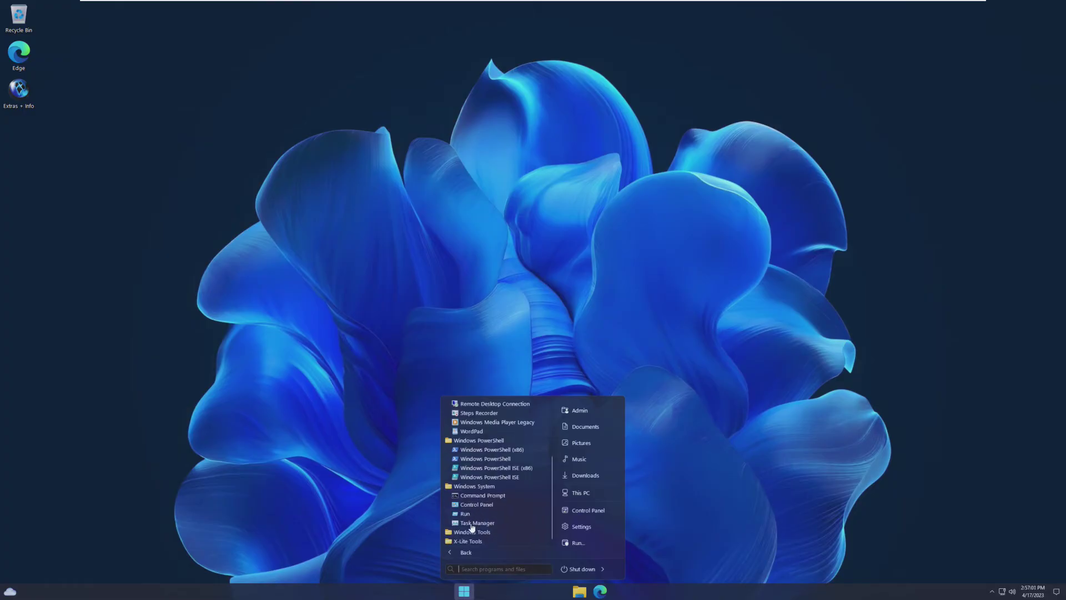
pyautogui.click(474, 529)
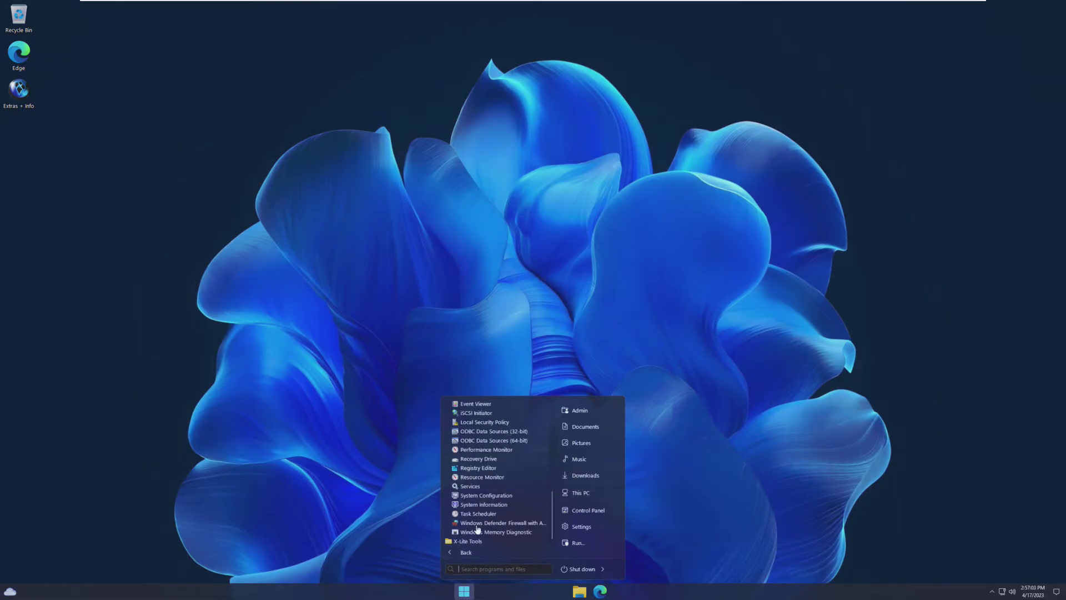
pyautogui.click(477, 532)
pyautogui.click(558, 313)
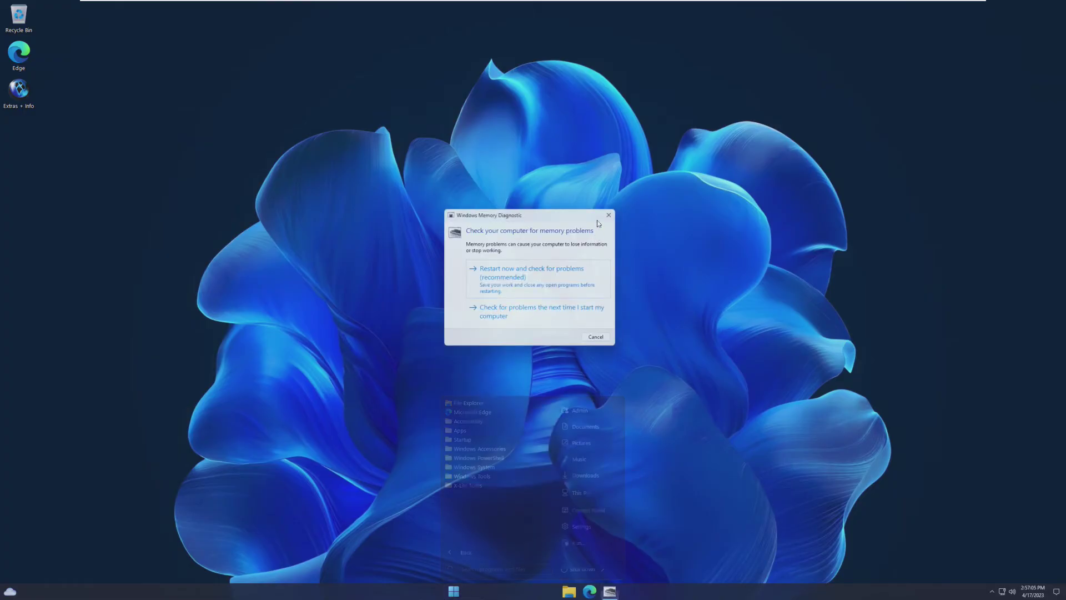
# Open Start > X-Lite Tools > Optional and select all 15 items in Explorer
pyautogui.click(462, 592)
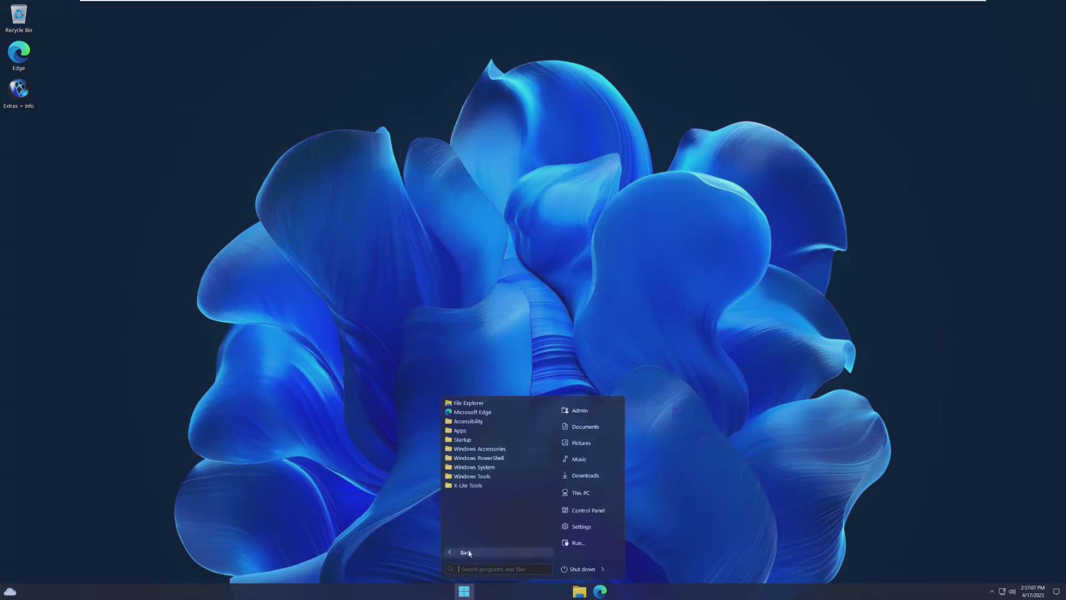
pyautogui.click(476, 488)
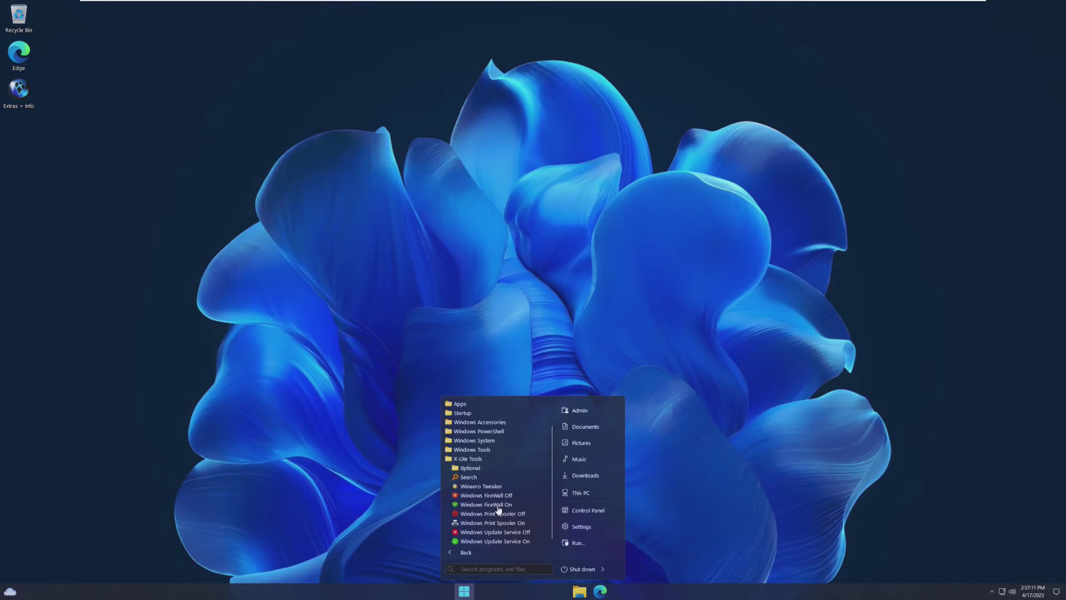
pyautogui.click(479, 468)
pyautogui.moveTo(499, 368); pyautogui.dragTo(447, 309)
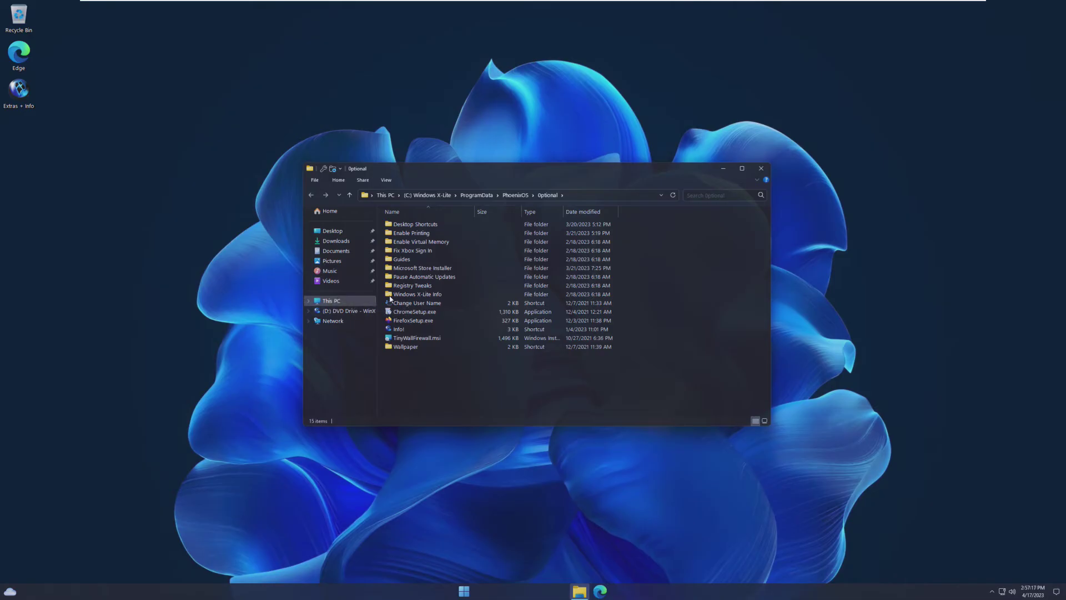
# Move the folder window left, switch to This PC and select the C: drive
pyautogui.moveTo(465, 172); pyautogui.dragTo(460, 131)
pyautogui.moveTo(645, 140); pyautogui.dragTo(599, 140)
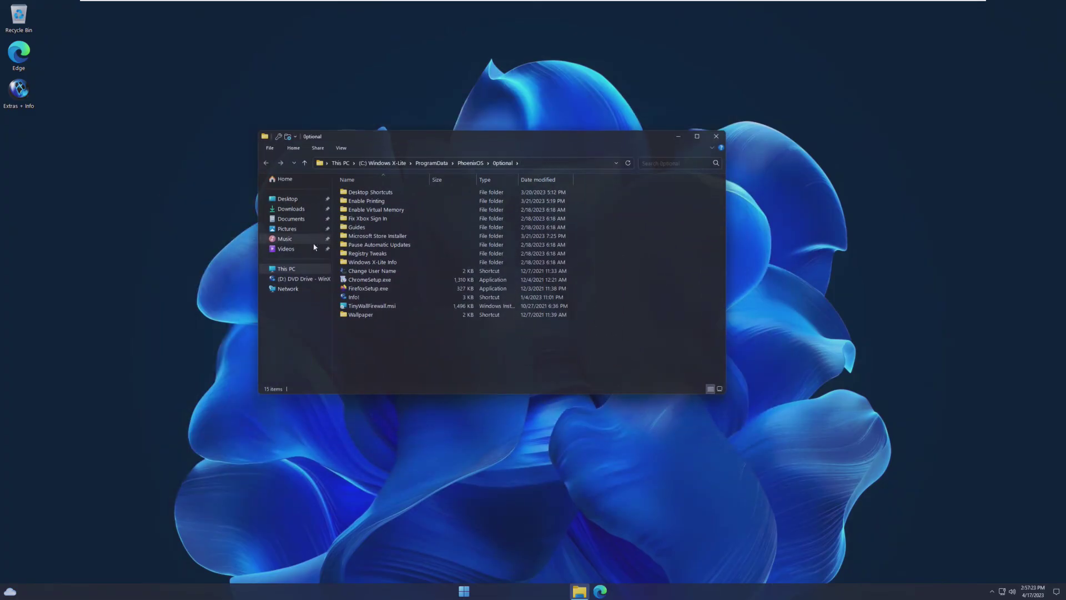
pyautogui.click(304, 271)
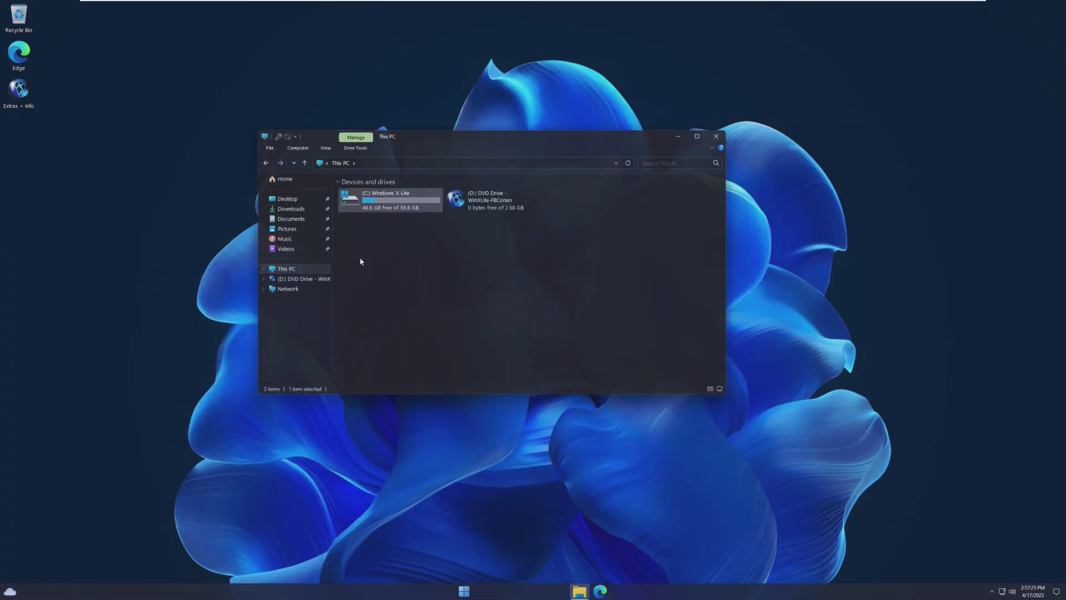
pyautogui.moveTo(391, 271); pyautogui.dragTo(428, 224)
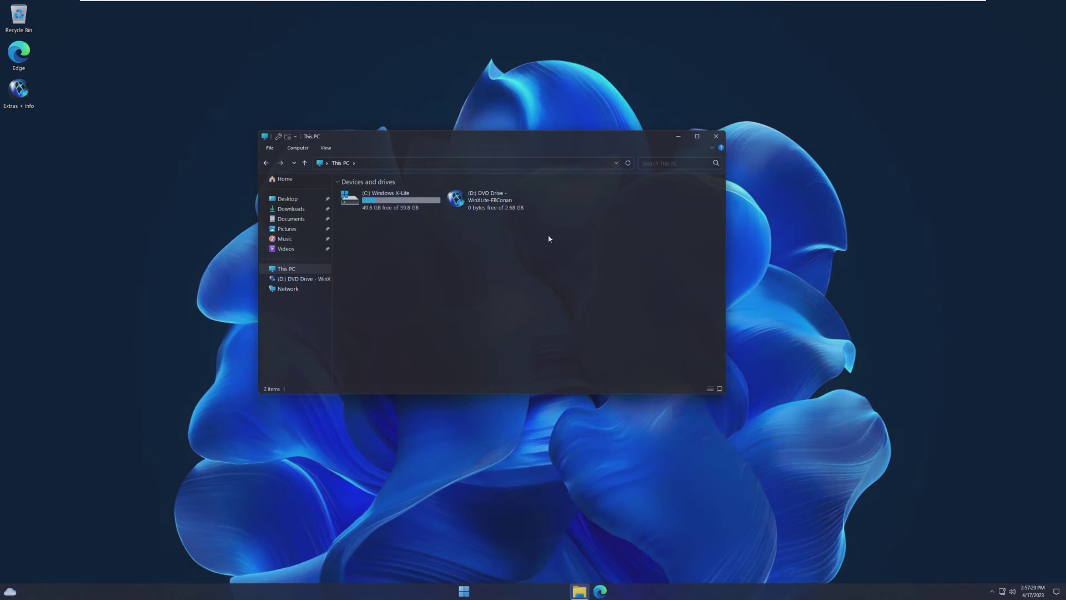
# Close File Explorer and launch Settings from Start on the System page
pyautogui.click(715, 135)
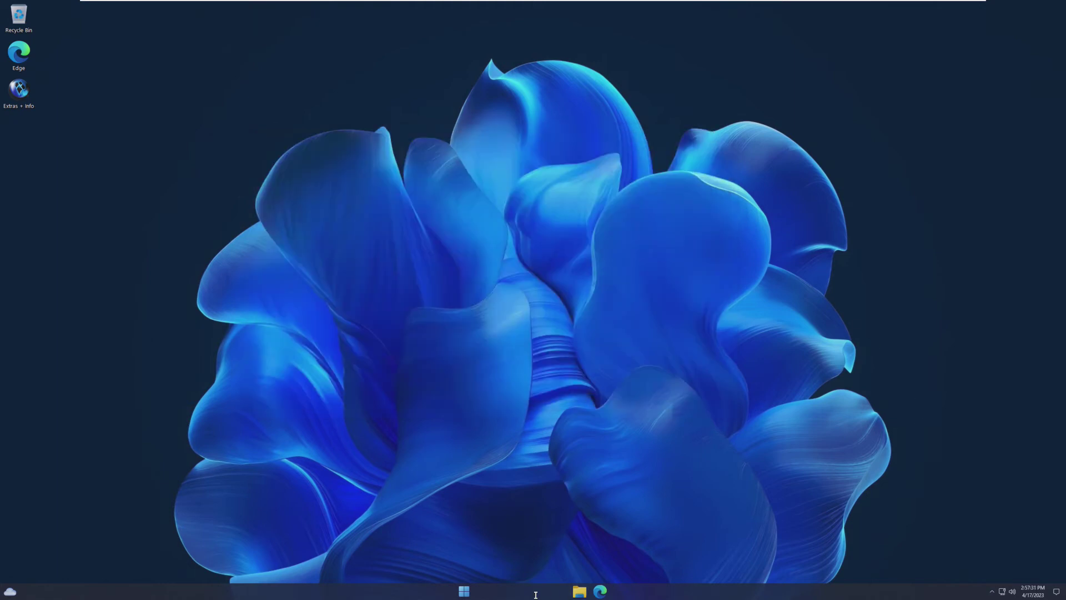
pyautogui.click(465, 593)
pyautogui.click(578, 527)
pyautogui.moveTo(326, 22); pyautogui.dragTo(460, 66)
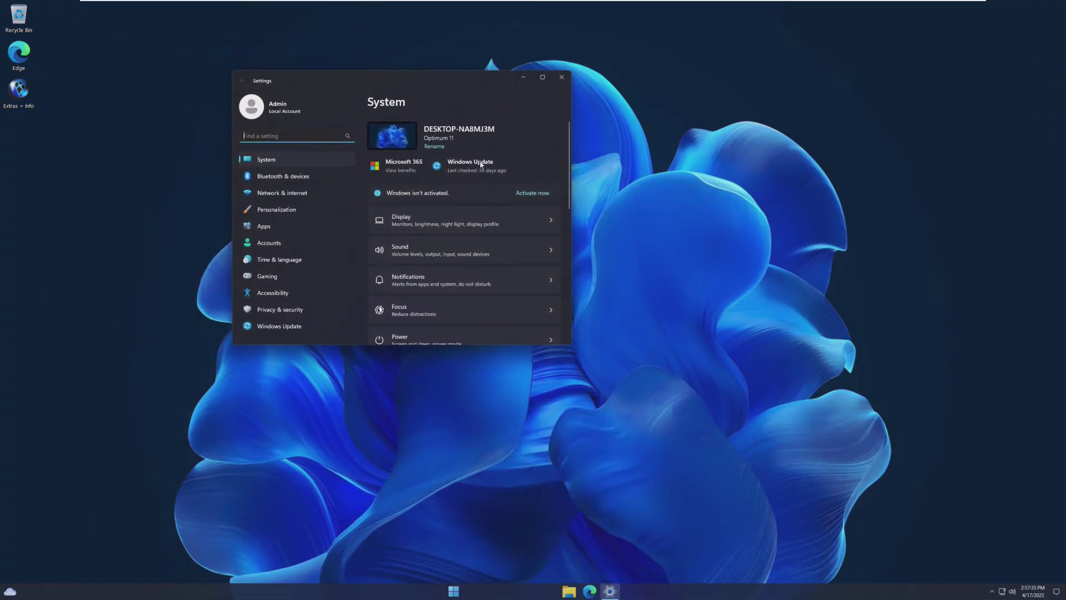
pyautogui.click(621, 246)
pyautogui.press('super+r')
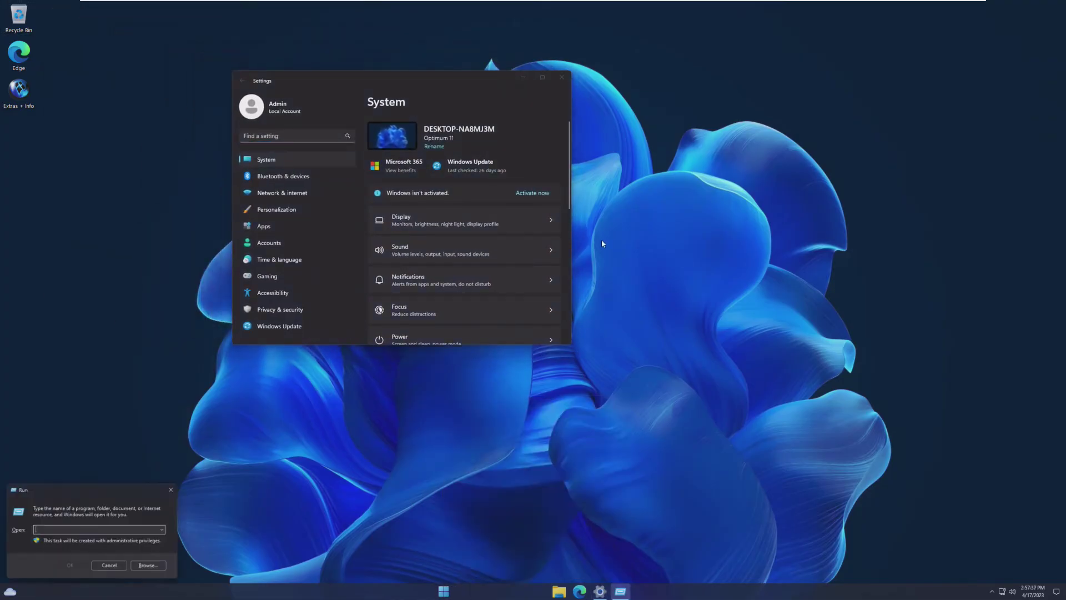
pyautogui.write('winver')
pyautogui.press('Return')
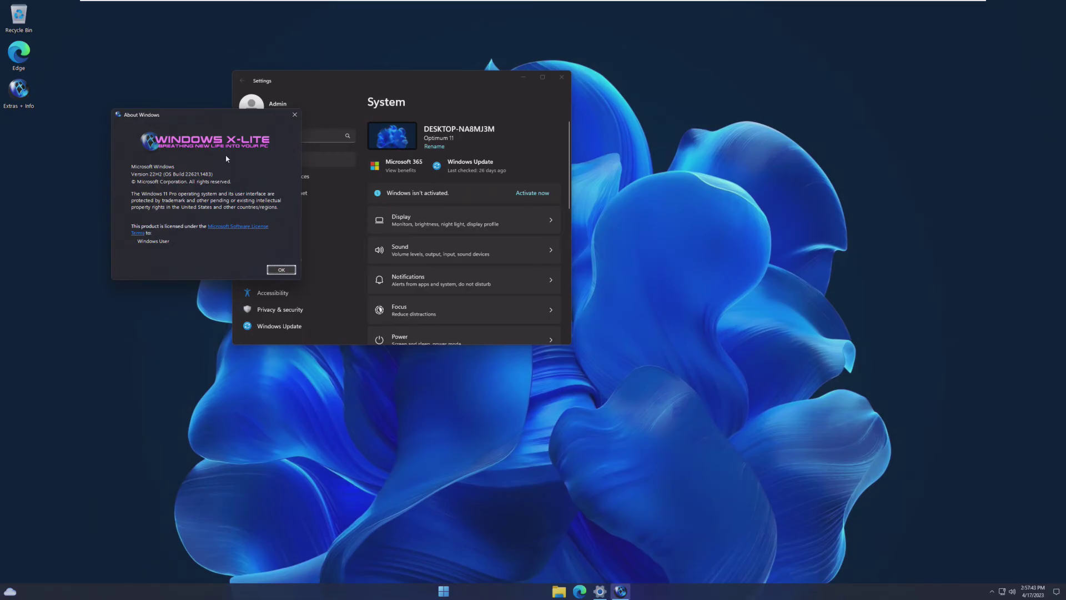
pyautogui.click(278, 269)
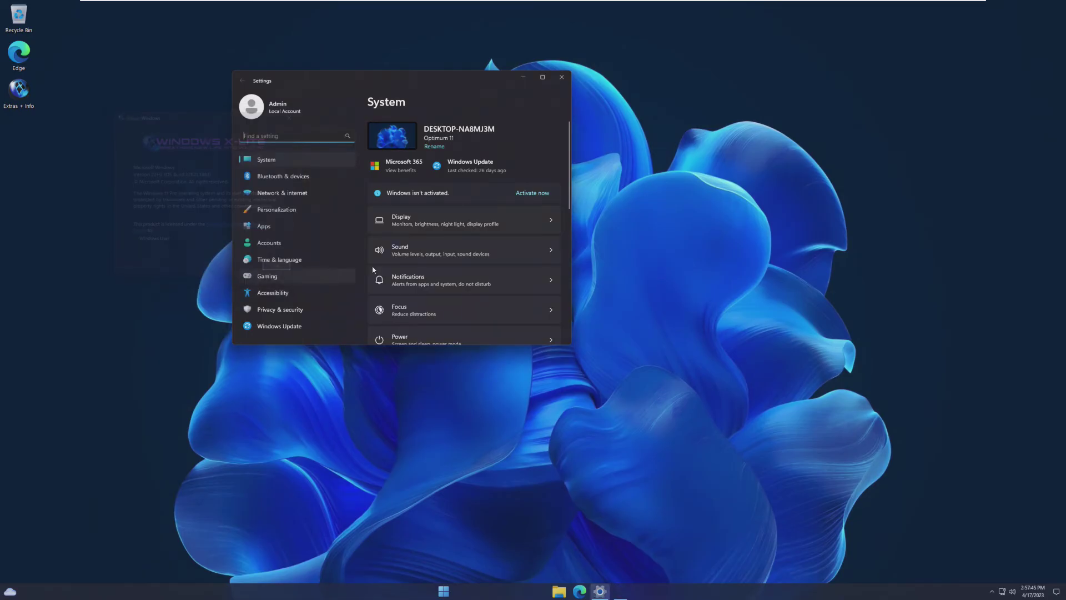
# Resume the paused Windows updates and run X-Lite Tools' Windows Update Service On
pyautogui.click(489, 169)
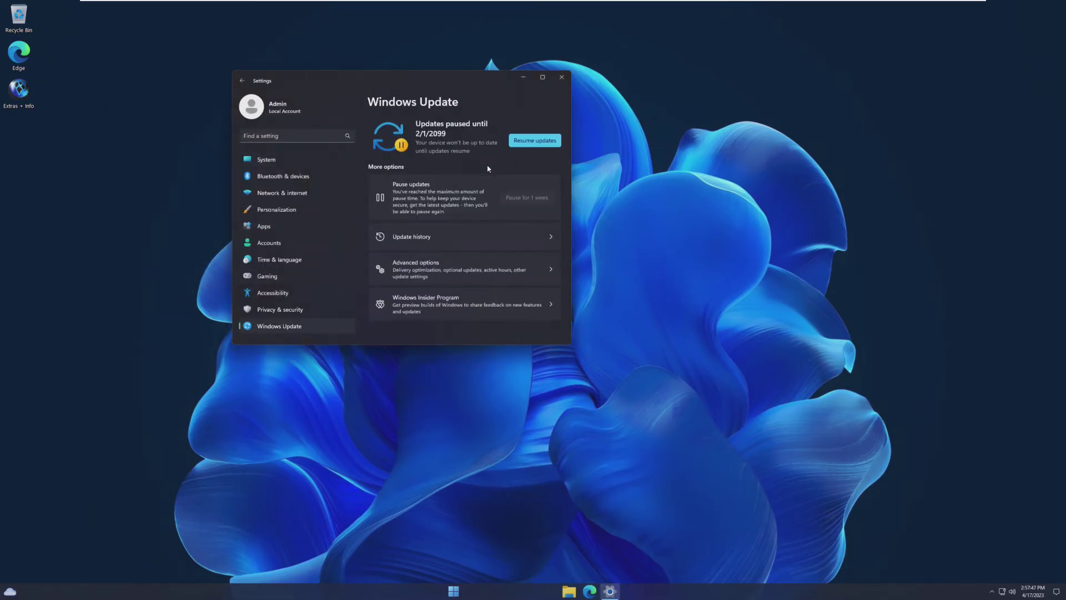
pyautogui.click(533, 140)
pyautogui.click(454, 590)
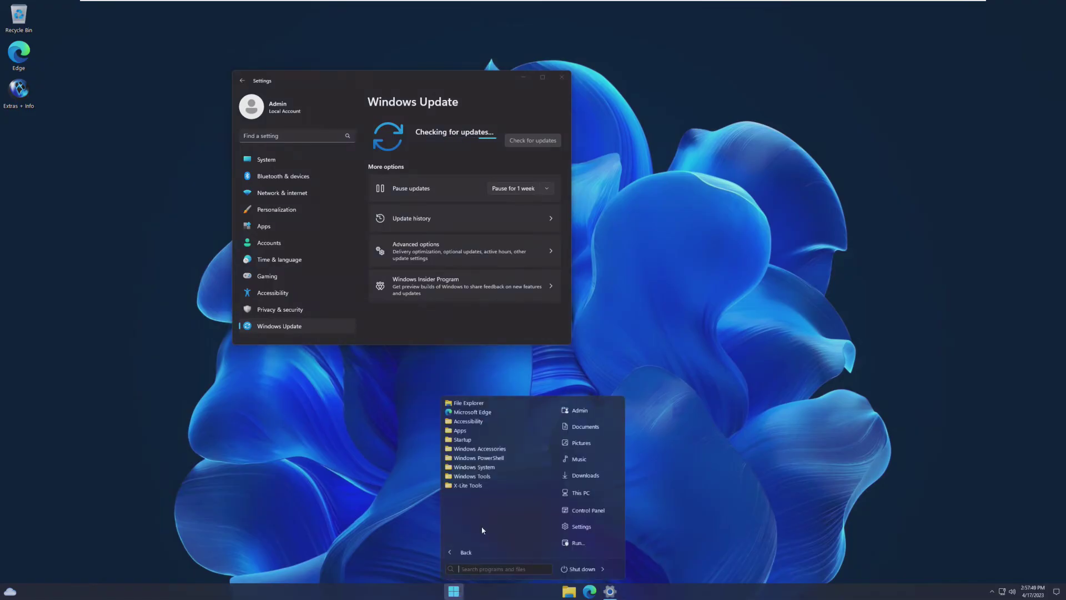
pyautogui.click(492, 541)
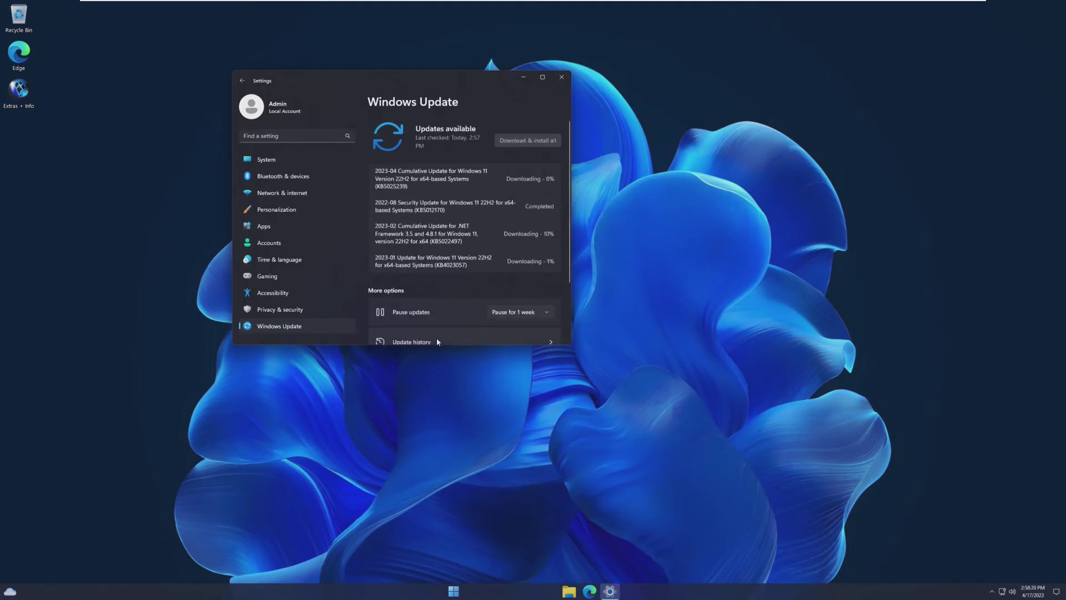
# Close Settings, then toggle the Start menu several times, leaving it open
pyautogui.click(562, 77)
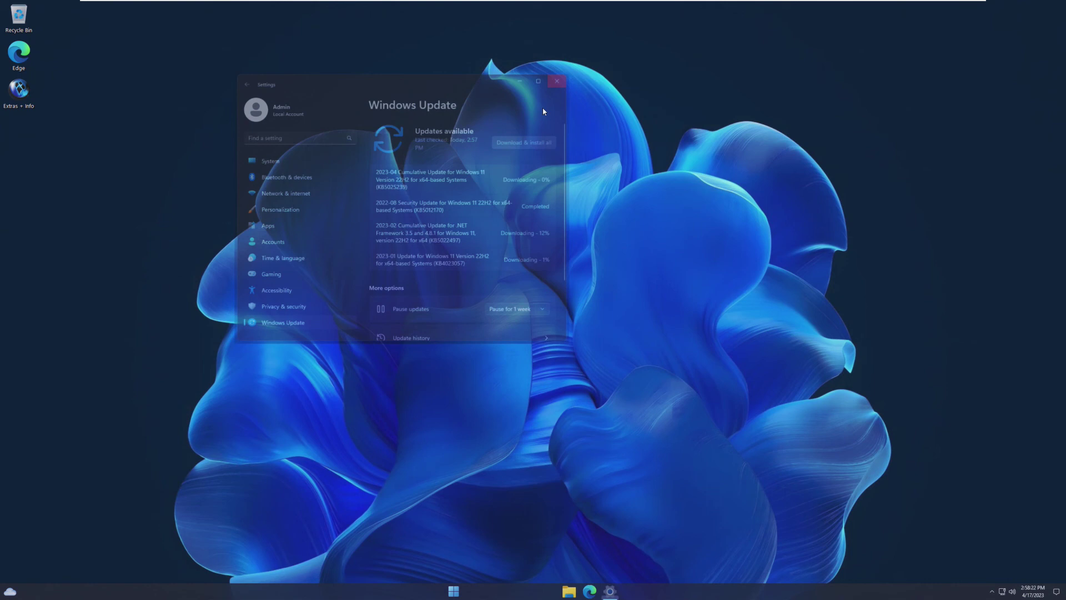
pyautogui.click(464, 591)
pyautogui.click(464, 591)
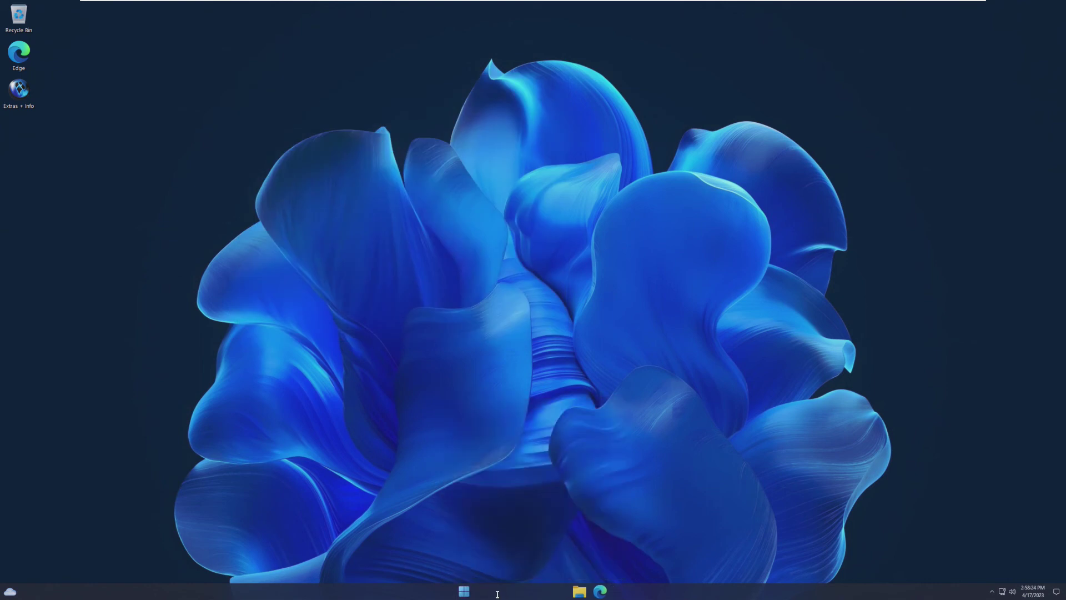
pyautogui.click(466, 590)
pyautogui.click(466, 591)
pyautogui.click(464, 591)
pyautogui.click(510, 592)
pyautogui.click(464, 592)
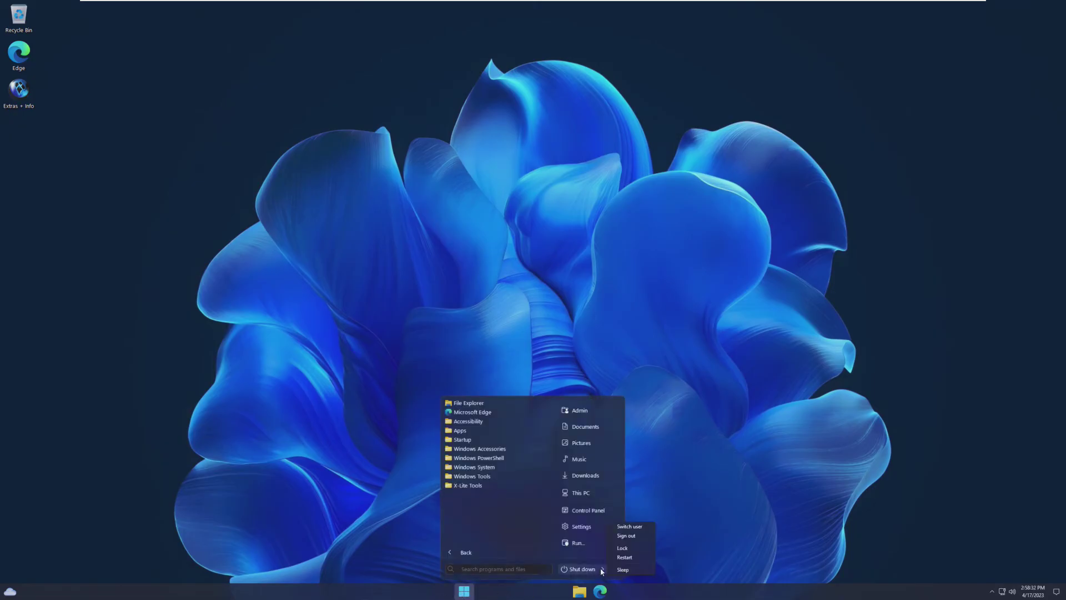
# Sign out from the Start power options, sign back in, then browse search and the program list
pyautogui.click(602, 570)
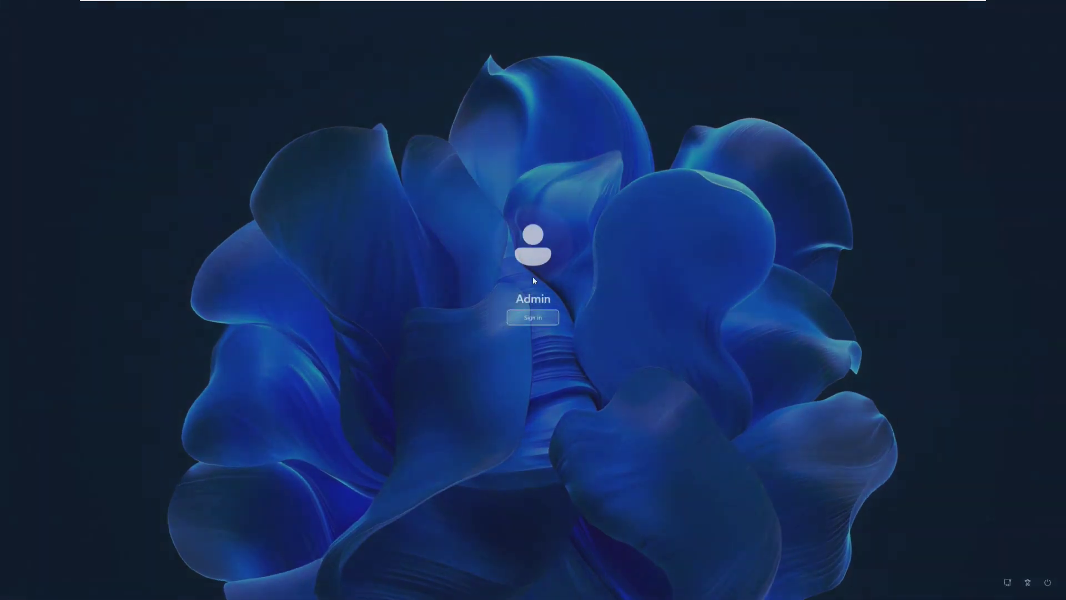
pyautogui.click(533, 317)
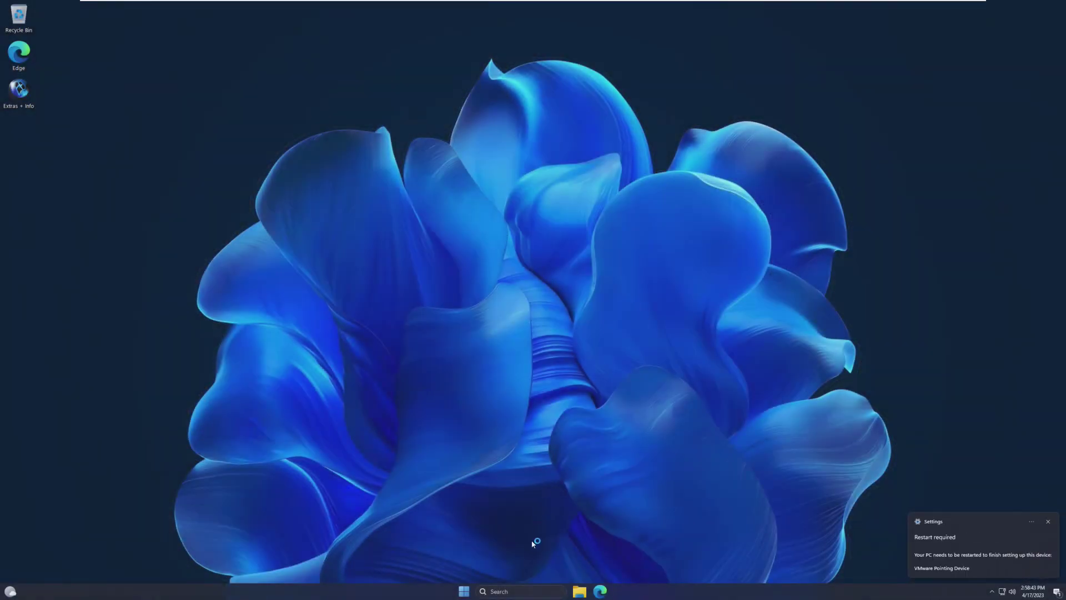
pyautogui.click(531, 591)
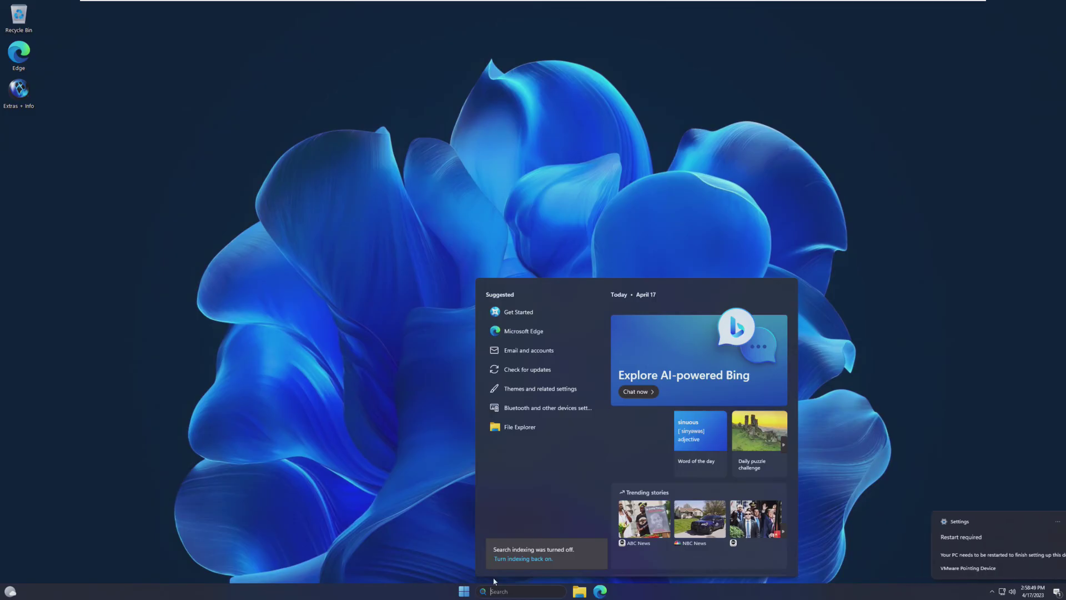
pyautogui.click(464, 591)
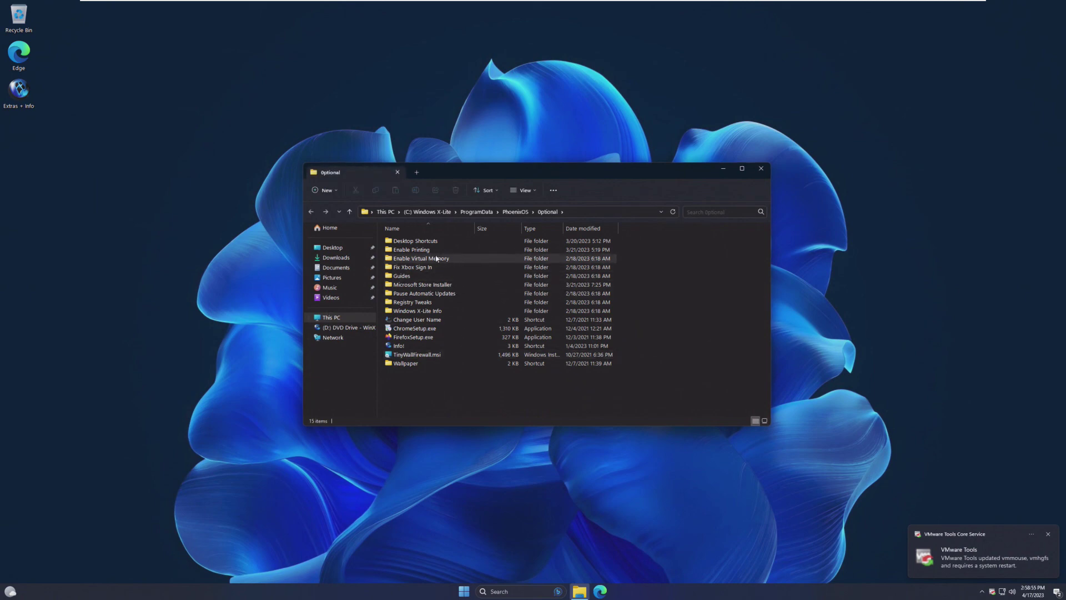
# Open the instructions text file in the Optional folder's Pause Automatic Updates folder
pyautogui.doubleClick(438, 249)
pyautogui.hotkey('alt', 'Left')
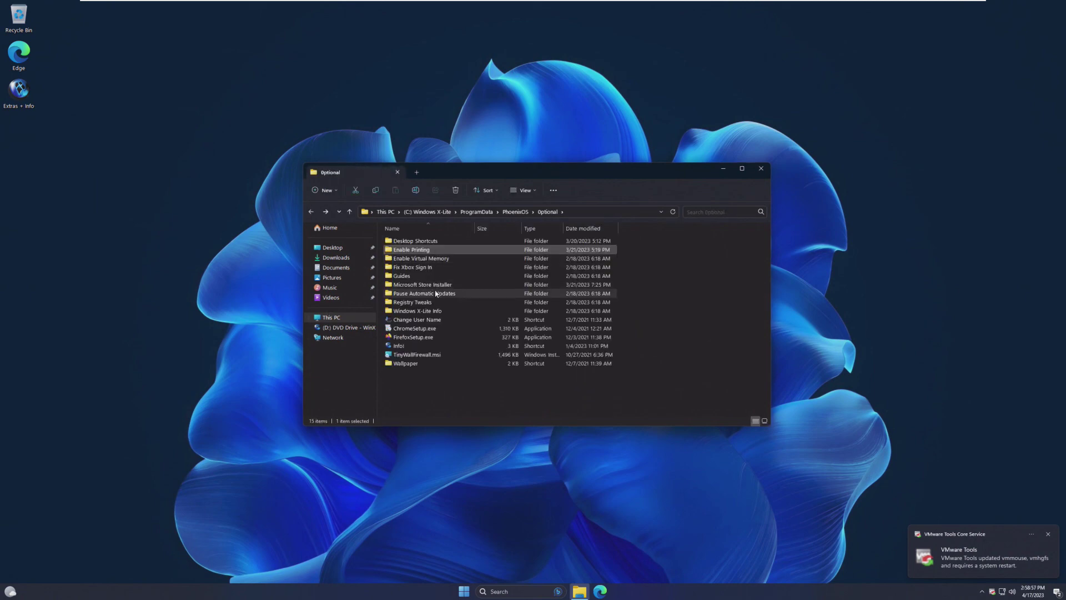
pyautogui.doubleClick(457, 294)
pyautogui.hotkey('alt', 'Left')
pyautogui.doubleClick(459, 298)
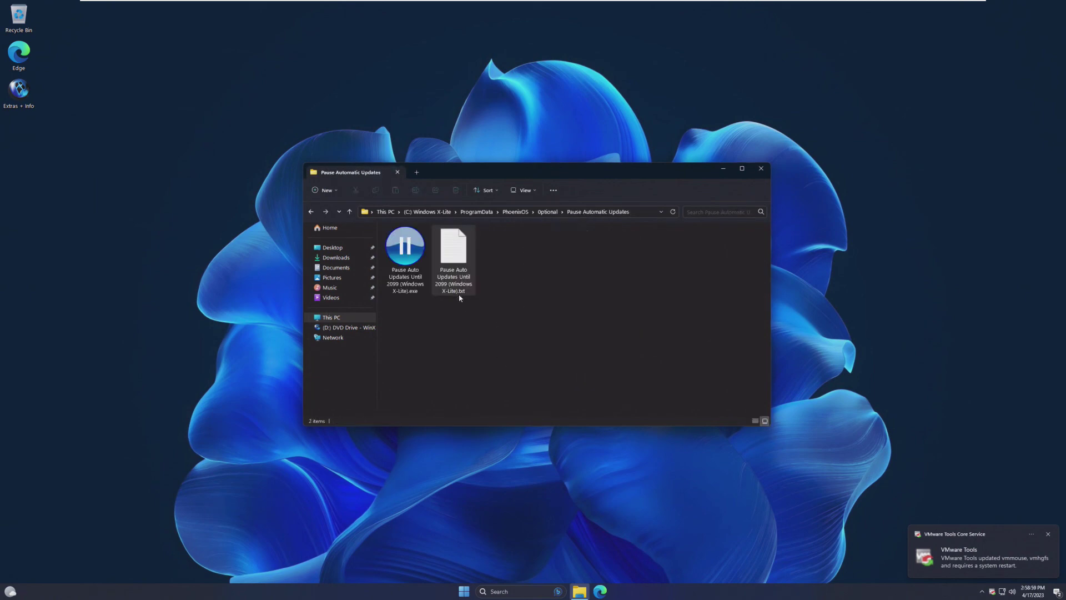
pyautogui.doubleClick(459, 294)
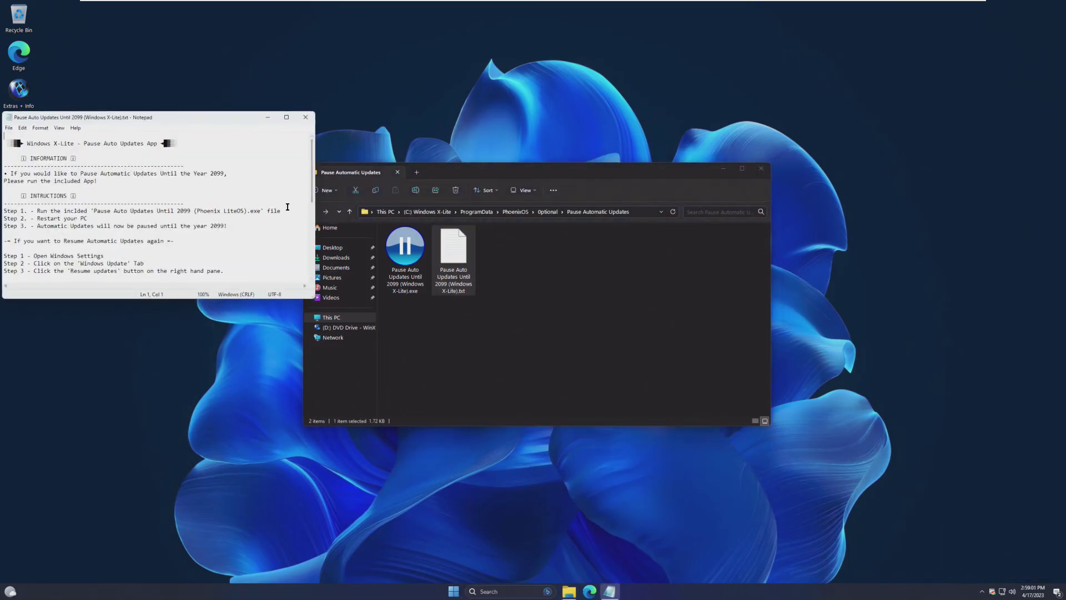
# Read the pause-updates notes, highlighting the Phoenix LiteOS part of step 1, then close Notepad
pyautogui.scroll(-4, 288, 208)
pyautogui.scroll(4, 289, 208)
pyautogui.moveTo(194, 211); pyautogui.dragTo(71, 195)
pyautogui.scroll(-5, 71, 195)
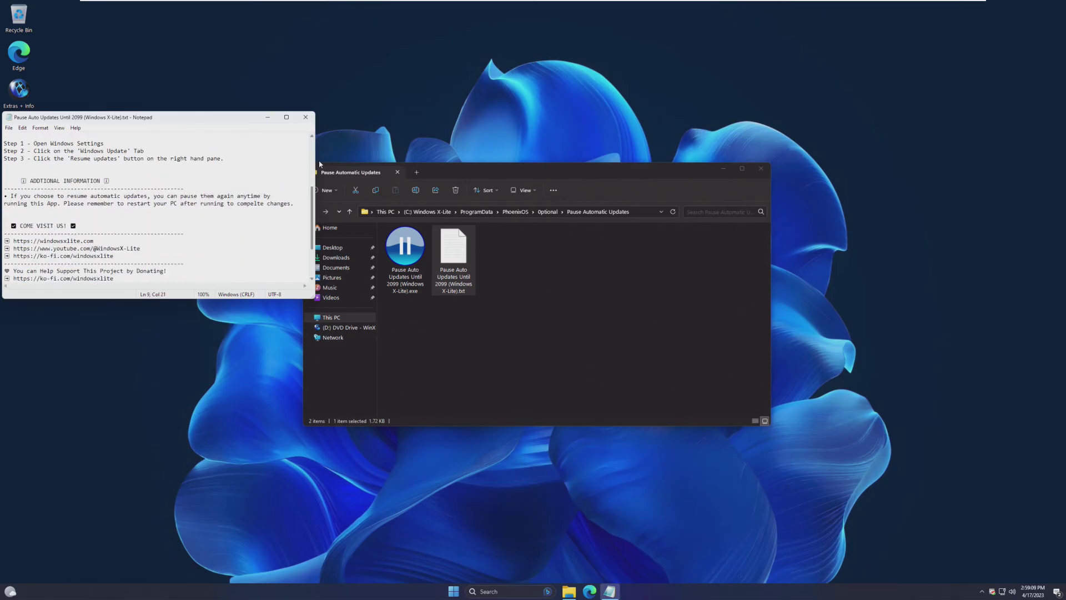
pyautogui.click(306, 117)
# Go up to ProgramData, switch to This PC, and close File Explorer
pyautogui.click(477, 212)
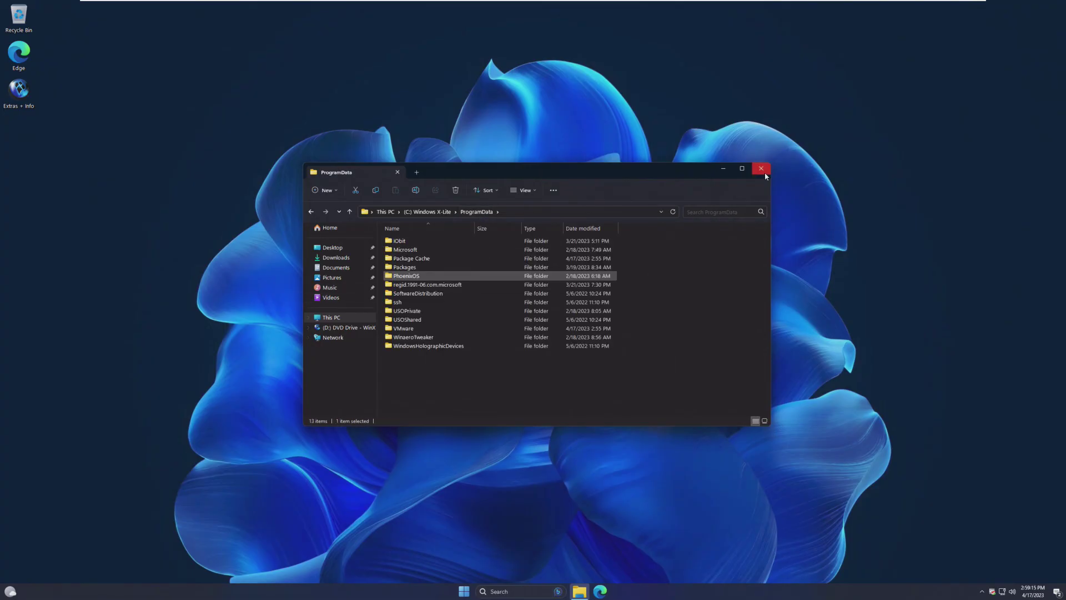
pyautogui.click(331, 317)
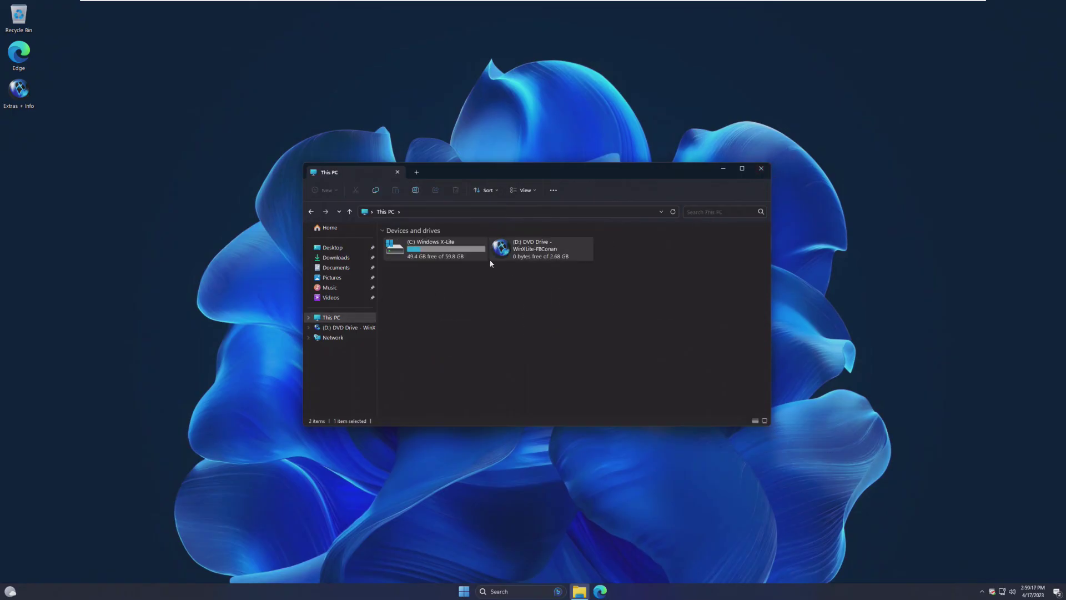
pyautogui.click(761, 168)
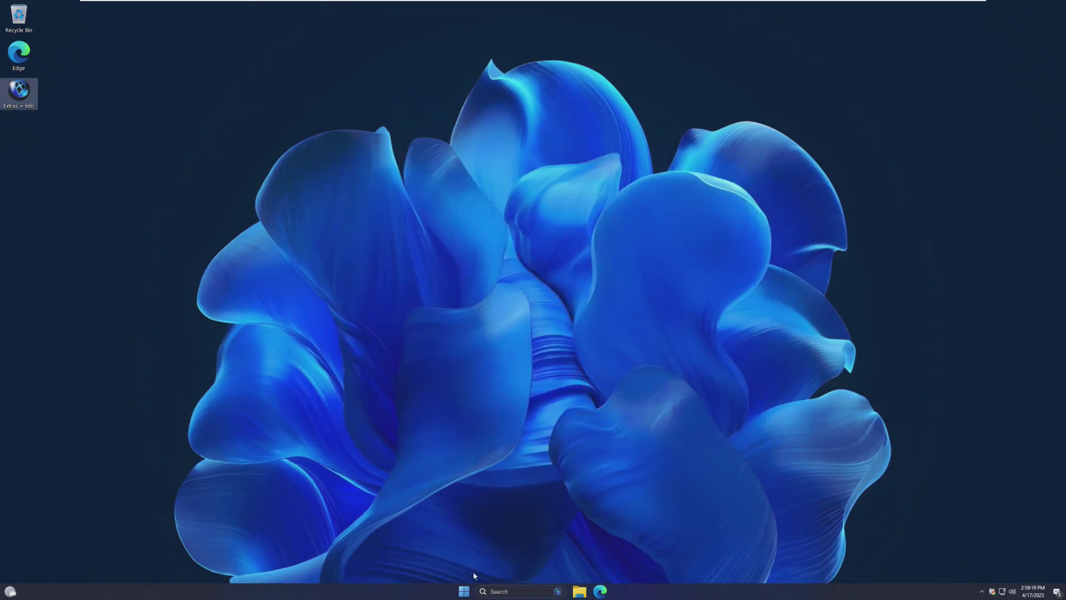
pyautogui.rightClick(465, 590)
pyautogui.click(483, 503)
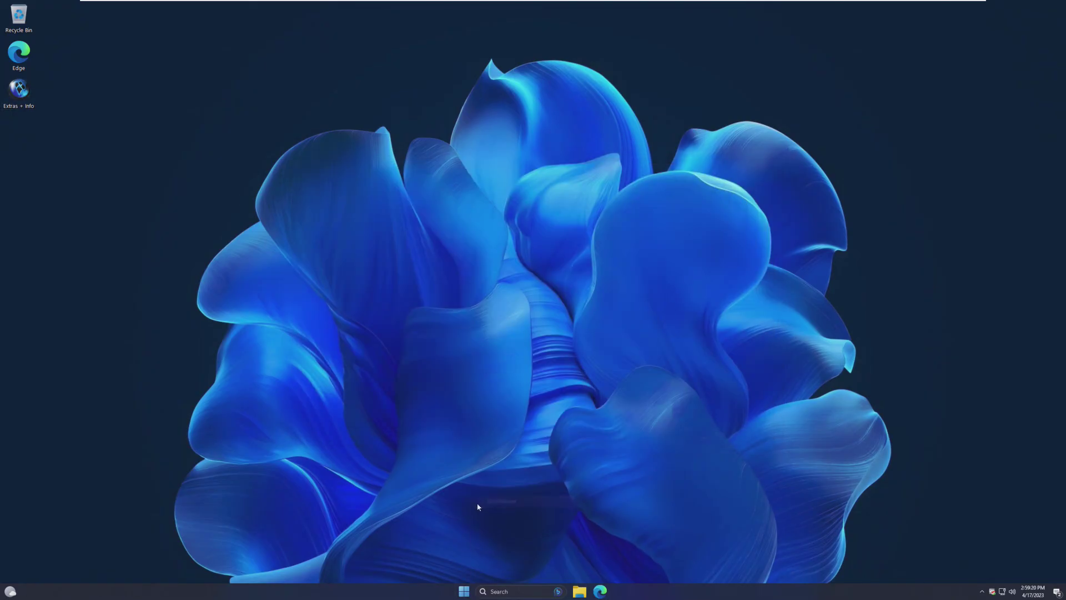
pyautogui.rightClick(409, 597)
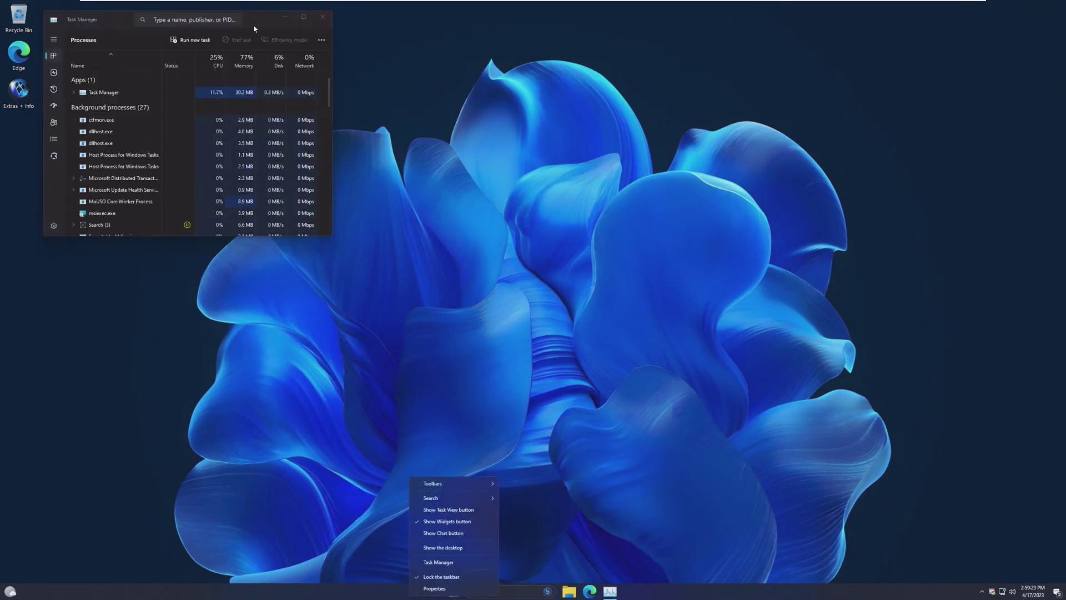
pyautogui.moveTo(254, 28); pyautogui.dragTo(630, 121)
pyautogui.click(429, 165)
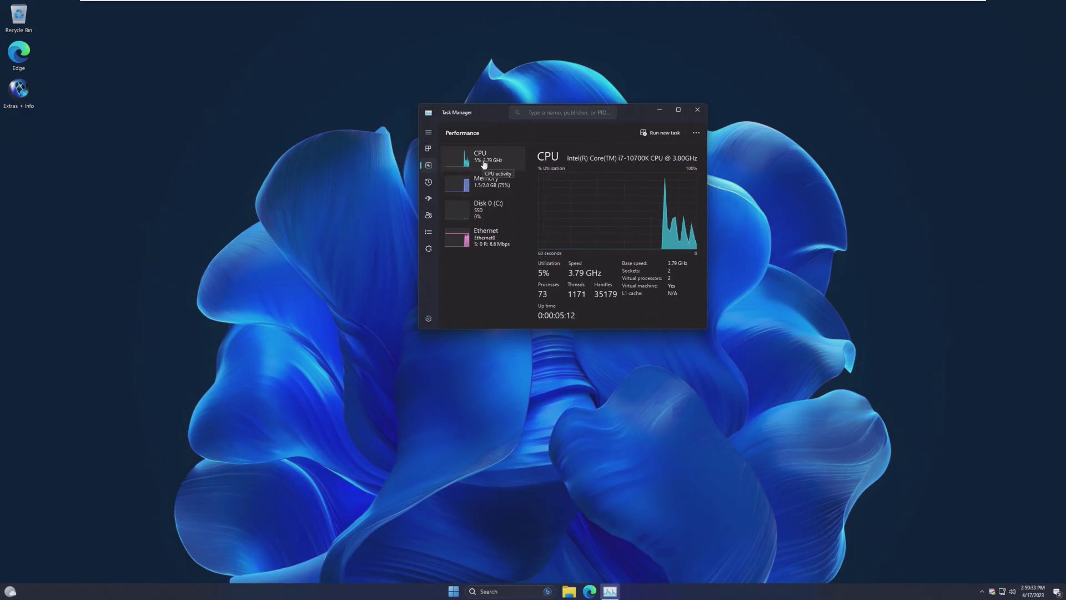
pyautogui.click(508, 185)
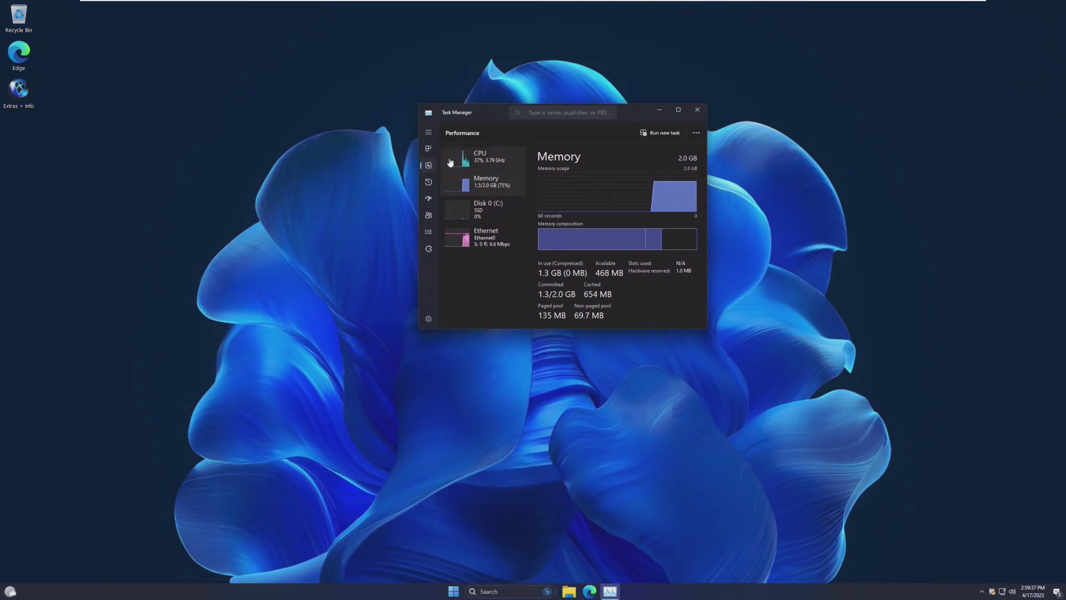
pyautogui.click(489, 157)
pyautogui.click(698, 109)
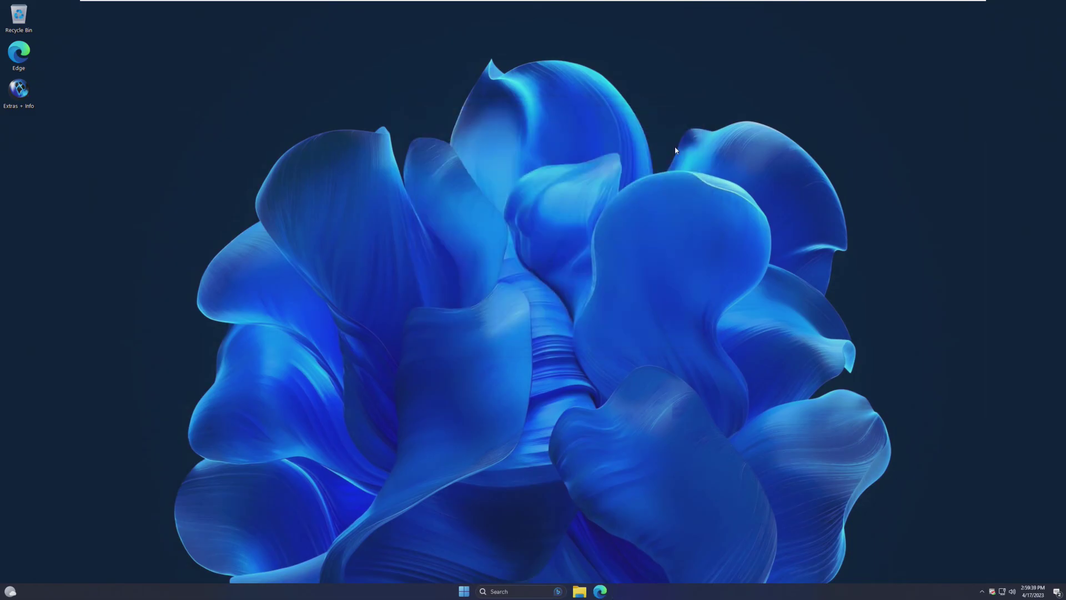